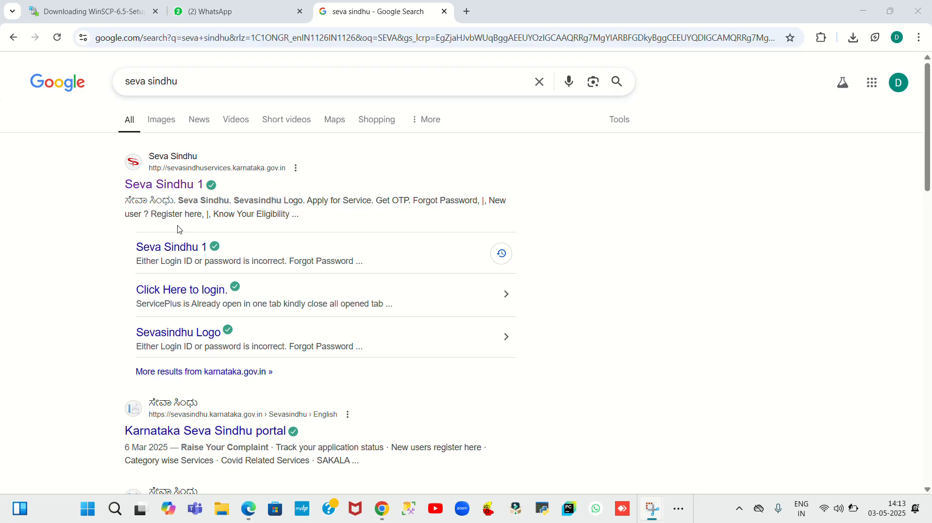
Step: Open the Seva Sindhu 1 portal from the search results and clear the prefilled mobile number in the Apply for Service login
{"action": "left_click", "coordinate": [177, 189]}
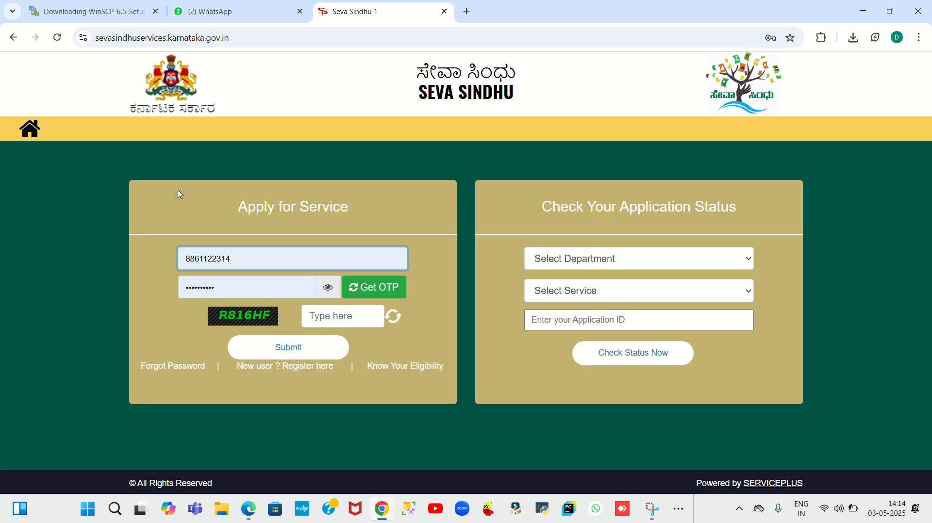
{"action": "left_click", "coordinate": [251, 264]}
{"action": "key", "text": "BackSpace"}
{"action": "key", "text": "BackSpace"}
{"action": "key", "text": "BackSpace"}
{"action": "key", "text": "BackSpace"}
{"action": "key", "text": "BackSpace"}
{"action": "key", "text": "BackSpace"}
{"action": "key", "text": "BackSpace"}
{"action": "key", "text": "BackSpace"}
{"action": "key", "text": "BackSpace"}
{"action": "key", "text": "BackSpace"}
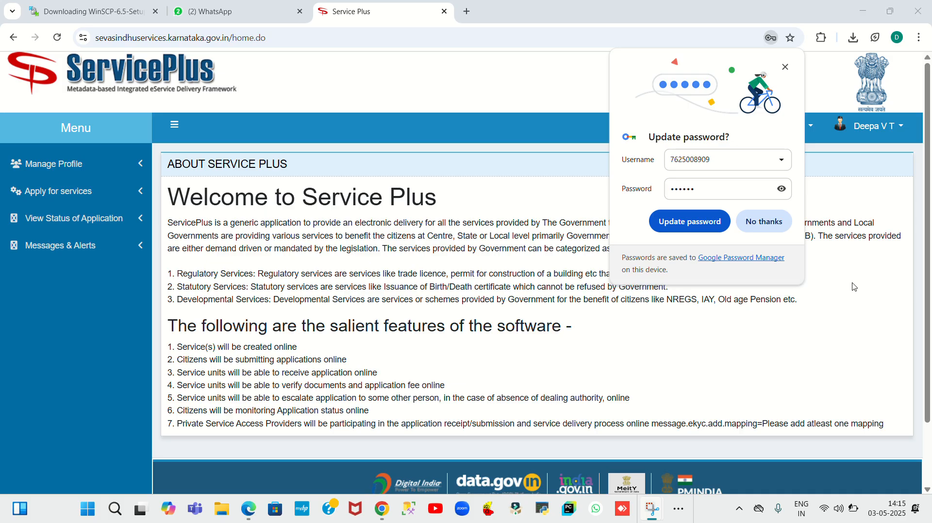
Step: Decline the browser's password update, dismiss the low-battery notice and open the list of all available services
{"action": "left_click", "coordinate": [768, 221]}
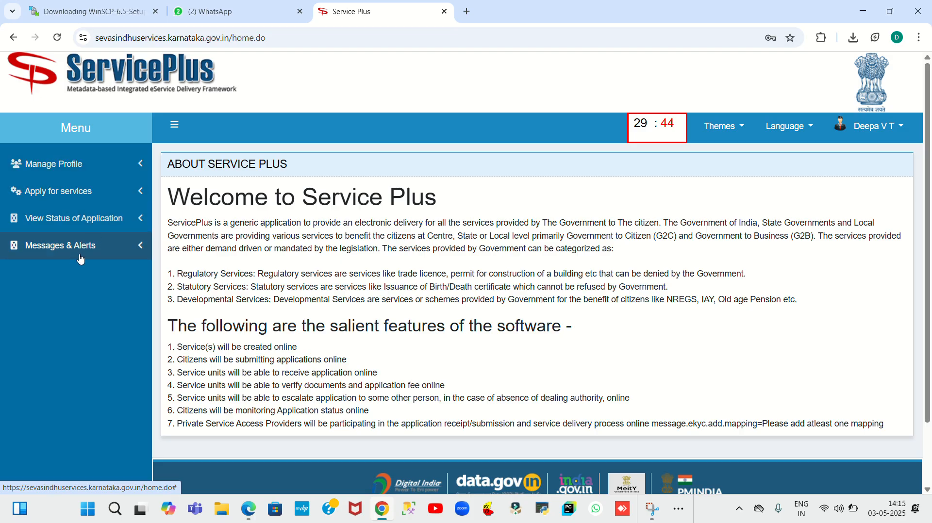
{"action": "double_click", "coordinate": [84, 195]}
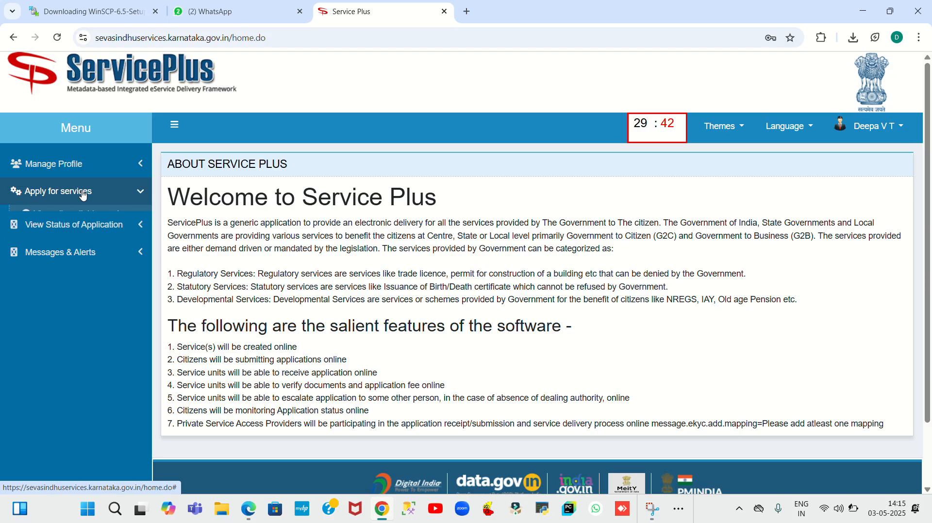
{"action": "left_click", "coordinate": [82, 194]}
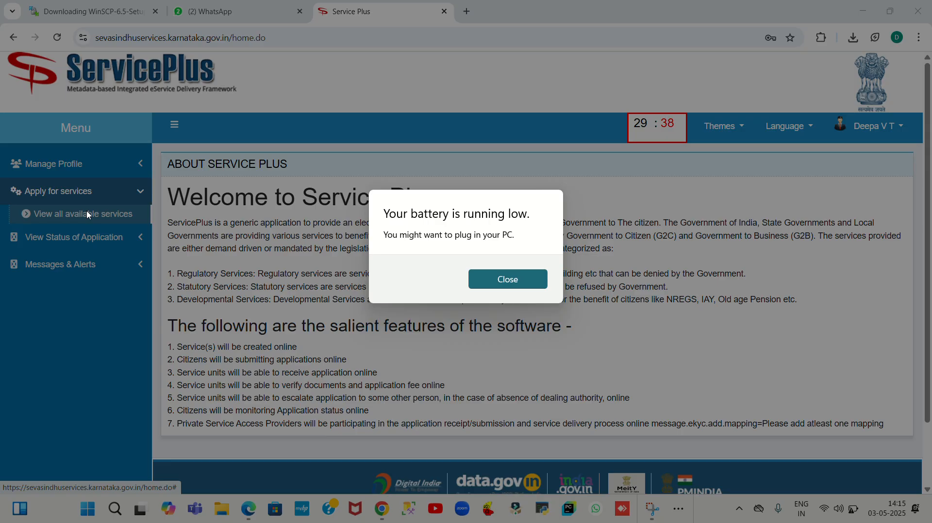
{"action": "left_click", "coordinate": [502, 285]}
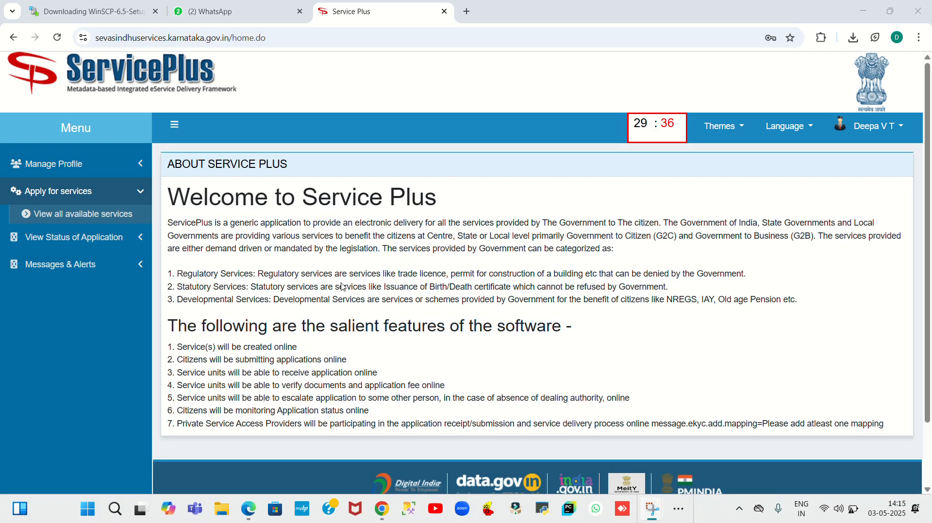
{"action": "left_click", "coordinate": [102, 214]}
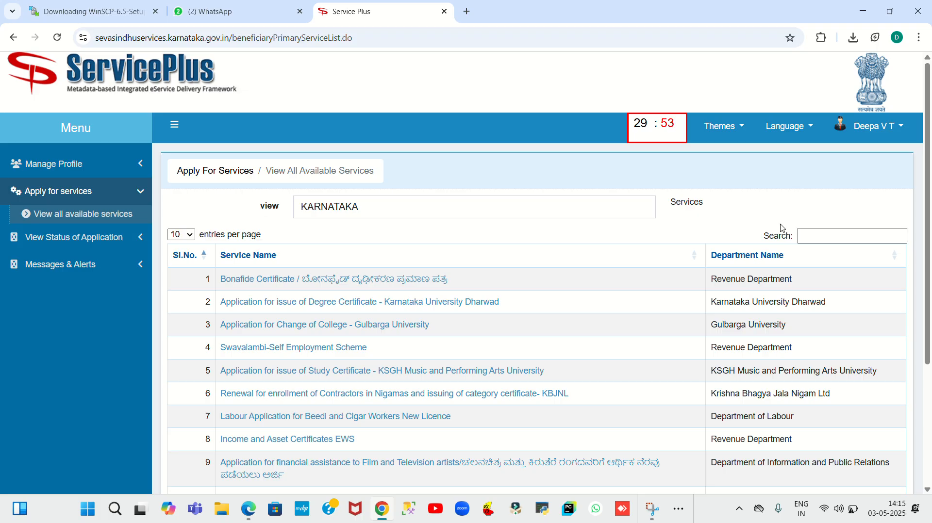
Step: Search the services for "MORA" and open the application for 1st PUC Admission in Minorities Morarji Desai Residential College/School
{"action": "left_click", "coordinate": [805, 236]}
{"action": "type", "text": "MORA"}
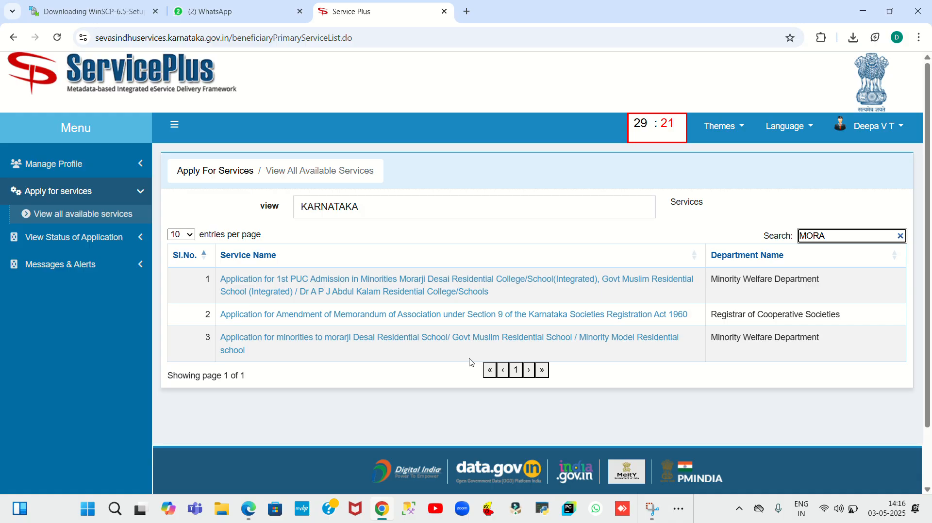
{"action": "double_click", "coordinate": [378, 279]}
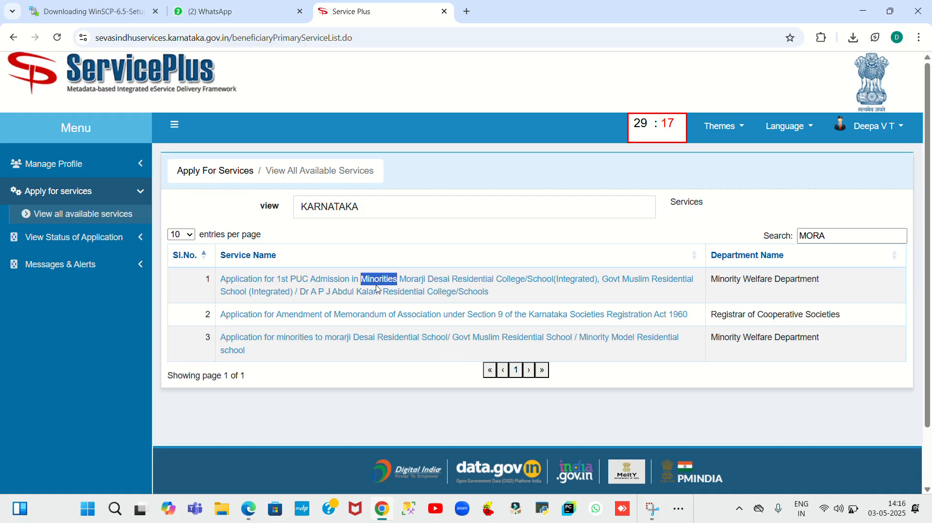
{"action": "left_click", "coordinate": [332, 293]}
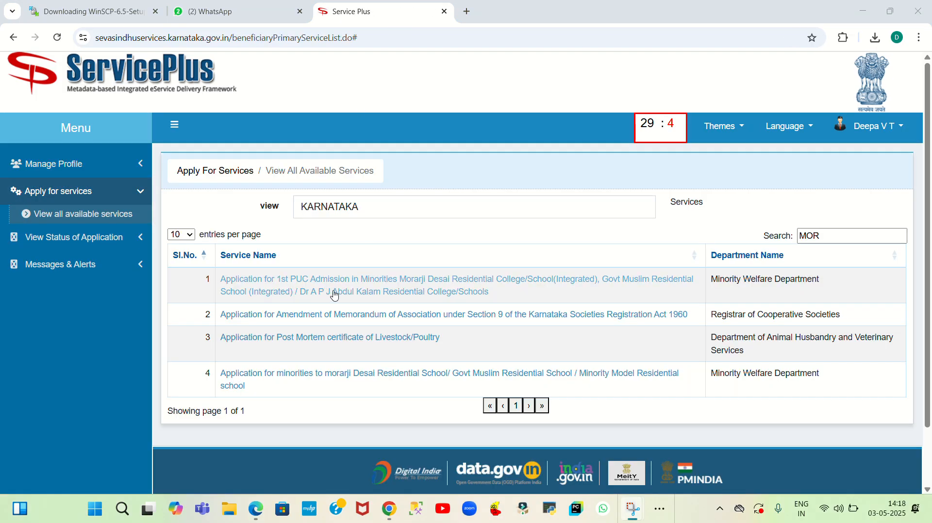
{"action": "left_click", "coordinate": [340, 294]}
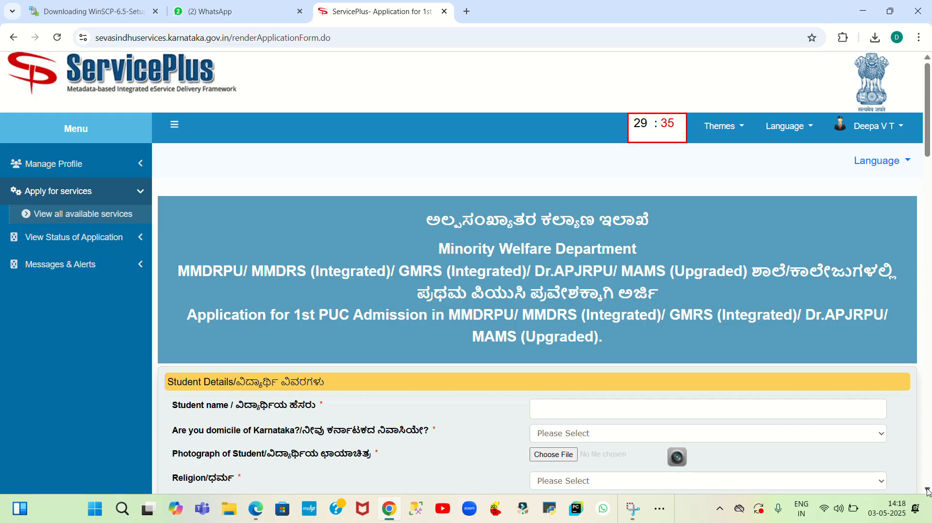
Step: Enter the student's name in Student Details and set the Karnataka domicile question to Yes
{"action": "scroll", "coordinate": [927, 491], "scroll_direction": "down", "scroll_amount": 3}
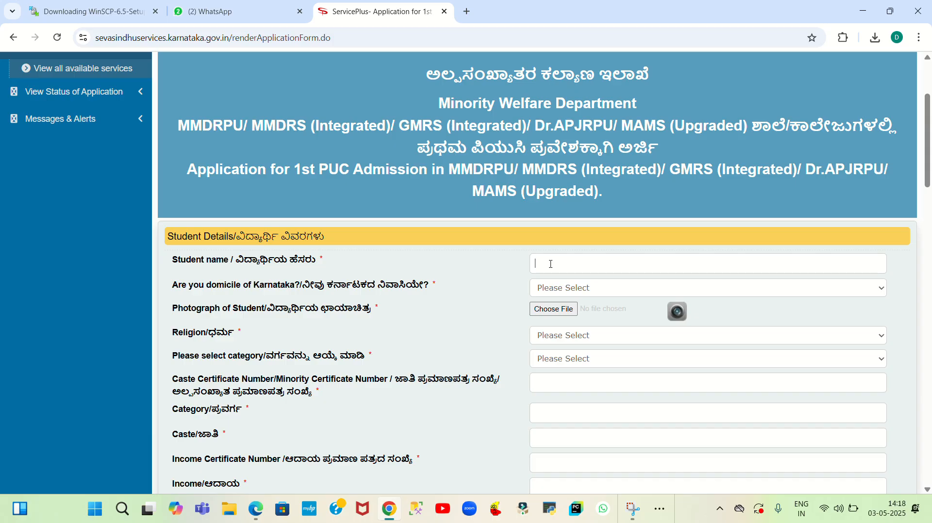
{"action": "type", "text": "CHANAFDAA"}
{"action": "key", "text": "BackSpace"}
{"action": "key", "text": "BackSpace"}
{"action": "key", "text": "BackSpace"}
{"action": "key", "text": "BackSpace"}
{"action": "type", "text": "DA"}
{"action": "key", "text": "BackSpace"}
{"action": "key", "text": "BackSpace"}
{"action": "key", "text": "BackSpace"}
{"action": "key", "text": "BackSpace"}
{"action": "type", "text": "DANA"}
{"action": "left_click", "coordinate": [558, 291]}
{"action": "left_click", "coordinate": [548, 322]}
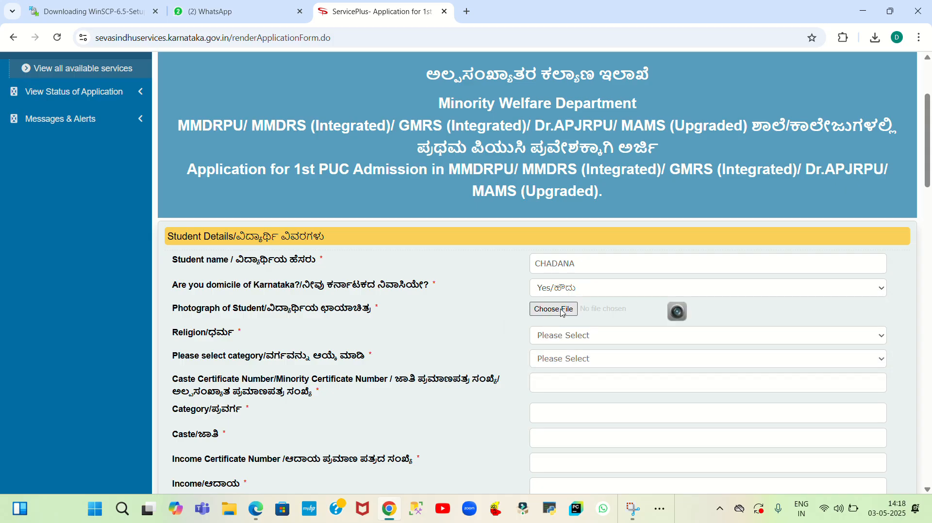
Step: Open the student photograph file chooser, cancel it without picking a file, and set the religion to Hindu
{"action": "left_click", "coordinate": [553, 309]}
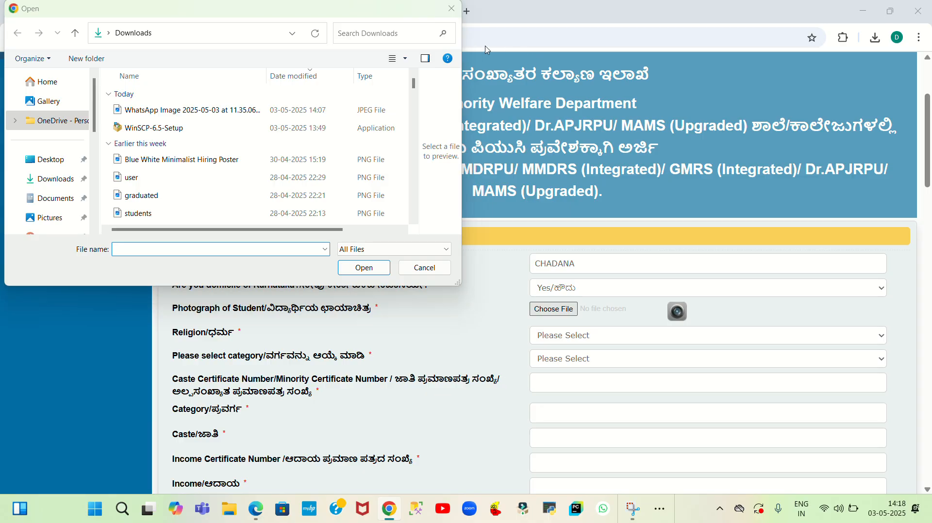
{"action": "left_click", "coordinate": [432, 275]}
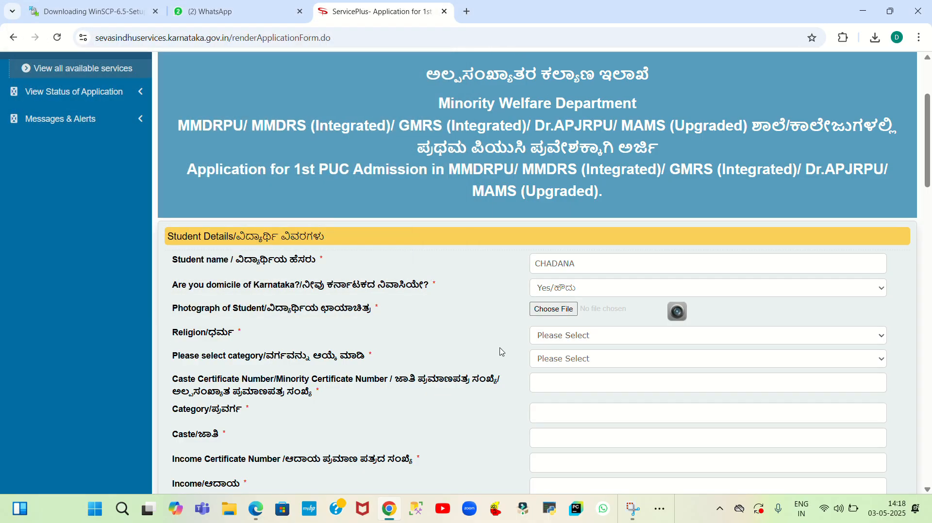
{"action": "left_click", "coordinate": [558, 340]}
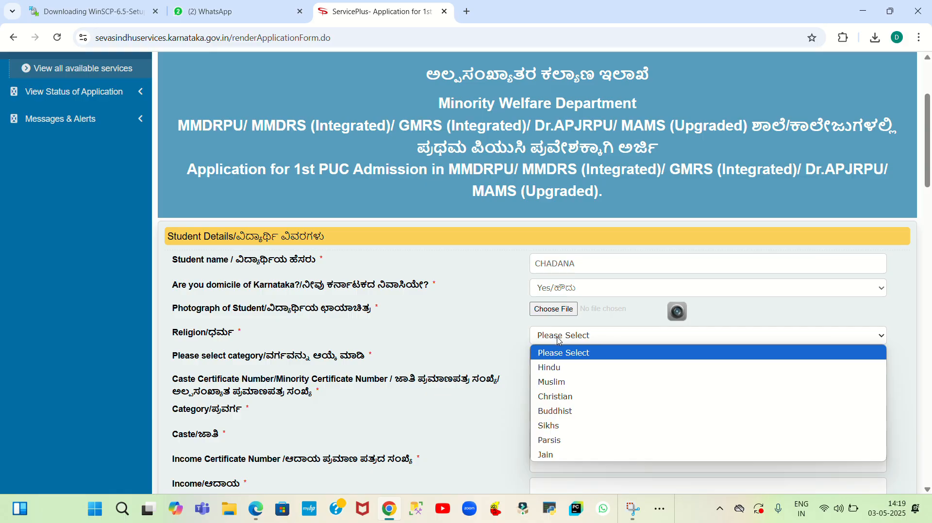
{"action": "left_click", "coordinate": [546, 368]}
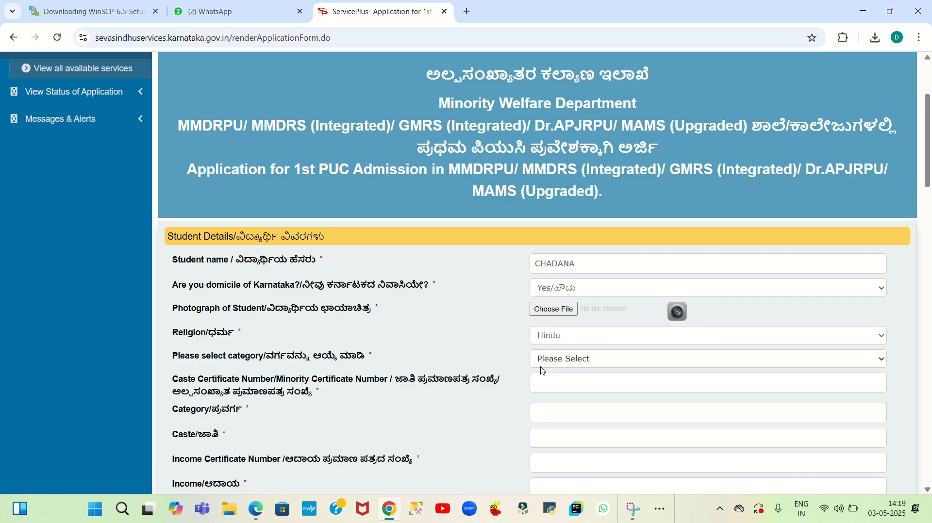
Step: Review the student category options and the income certificate number field in Student Details
{"action": "left_click", "coordinate": [558, 365]}
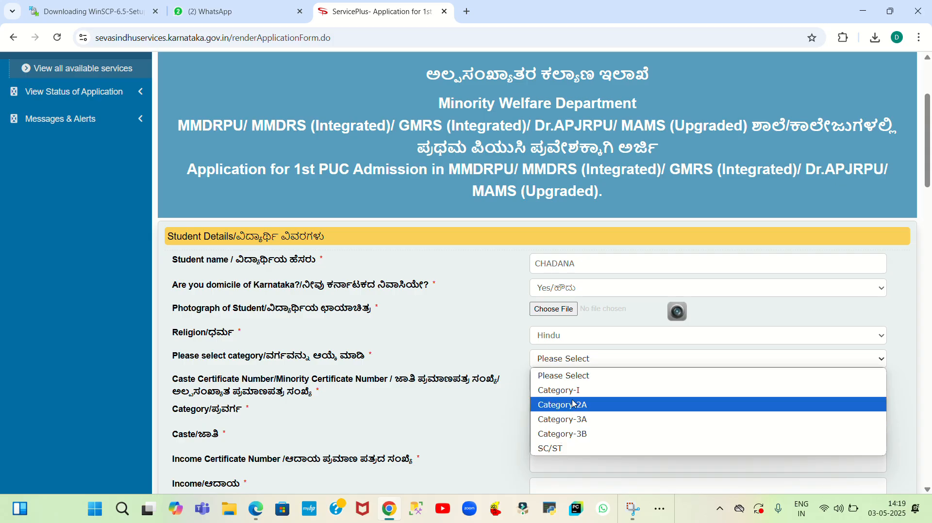
{"action": "left_click", "coordinate": [516, 418]}
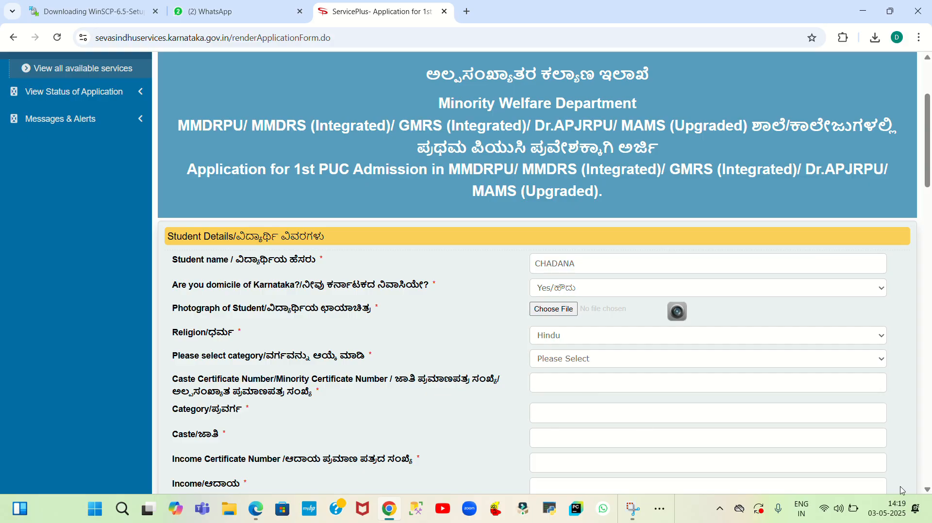
{"action": "left_click", "coordinate": [927, 493]}
{"action": "scroll", "coordinate": [927, 492], "scroll_direction": "down", "scroll_amount": 3}
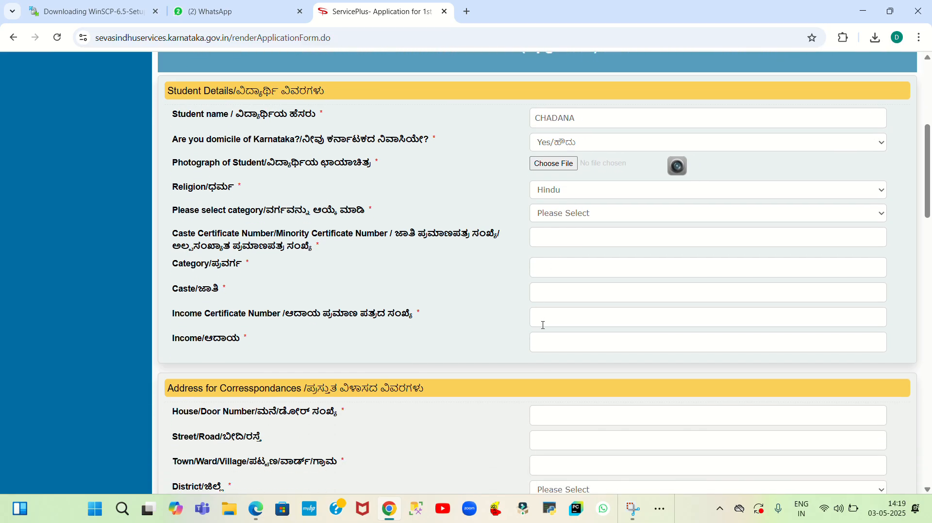
{"action": "left_click", "coordinate": [544, 325]}
{"action": "left_click", "coordinate": [553, 319]}
{"action": "scroll", "coordinate": [926, 491], "scroll_direction": "down", "scroll_amount": 5}
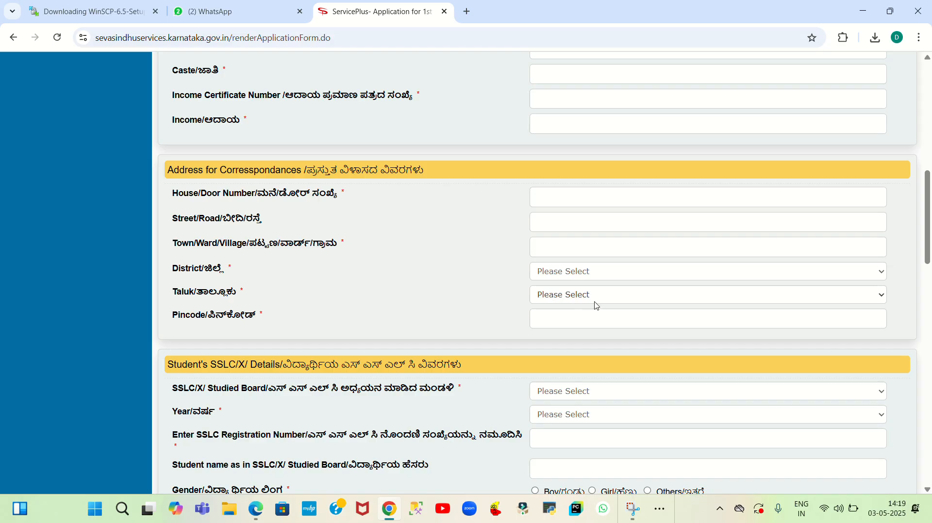
Step: Set the correspondence address district to CHITRADURGA and view its taluk options
{"action": "left_click", "coordinate": [641, 278]}
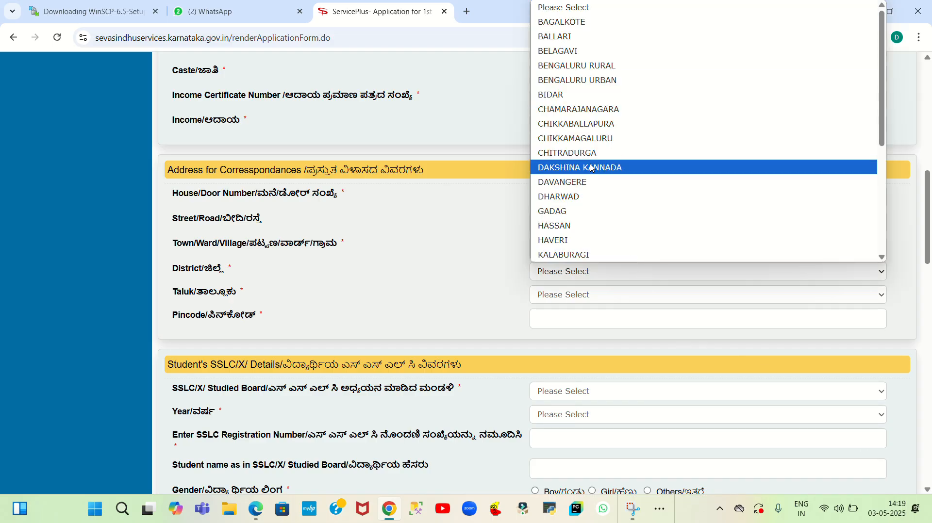
{"action": "left_click", "coordinate": [602, 154]}
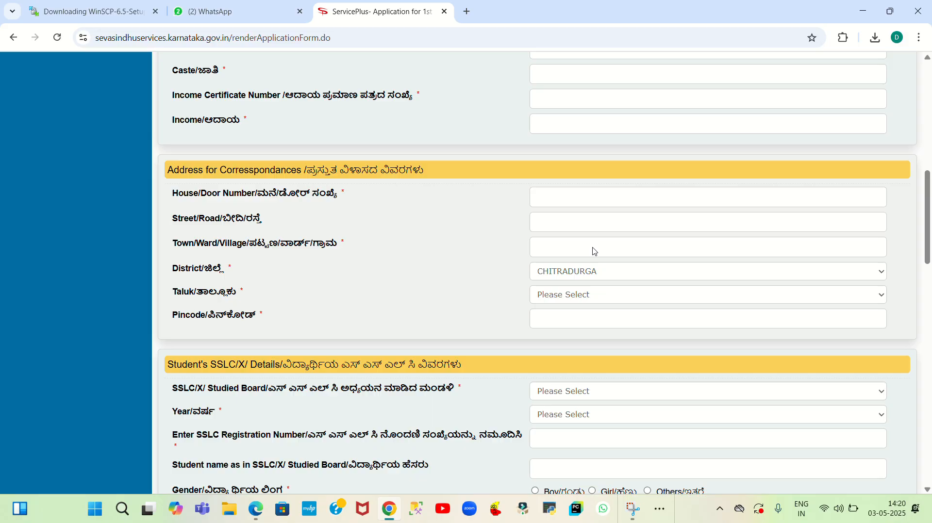
{"action": "left_click", "coordinate": [565, 298]}
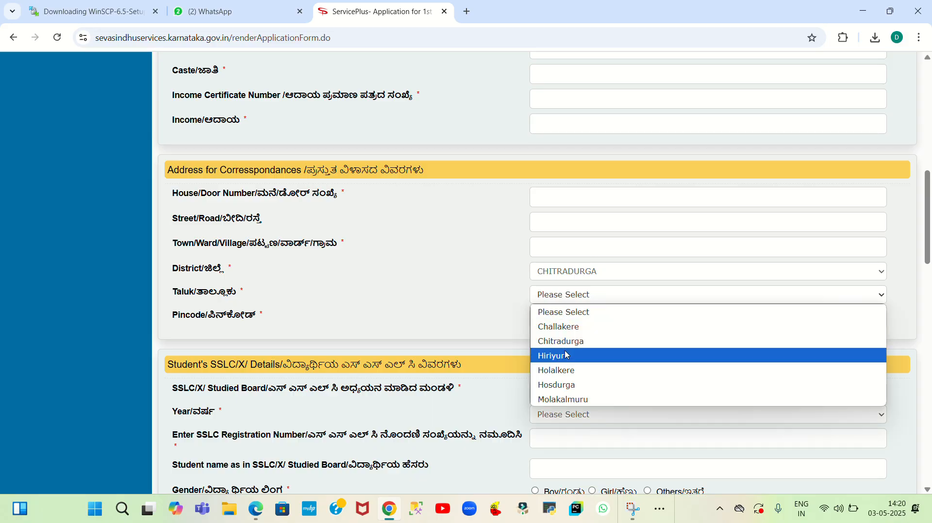
{"action": "left_click", "coordinate": [512, 306]}
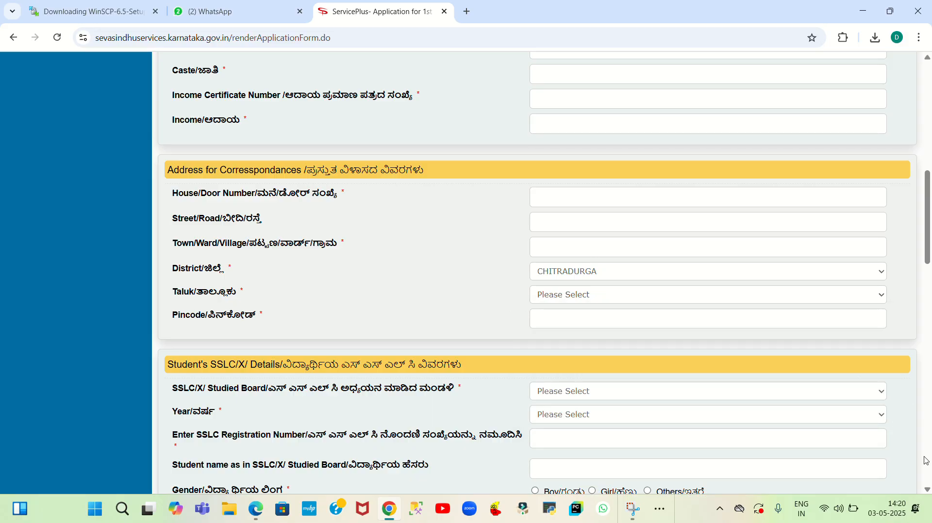
Step: View the available options for the studied board and the year in the student's SSLC/X details
{"action": "left_click", "coordinate": [927, 491]}
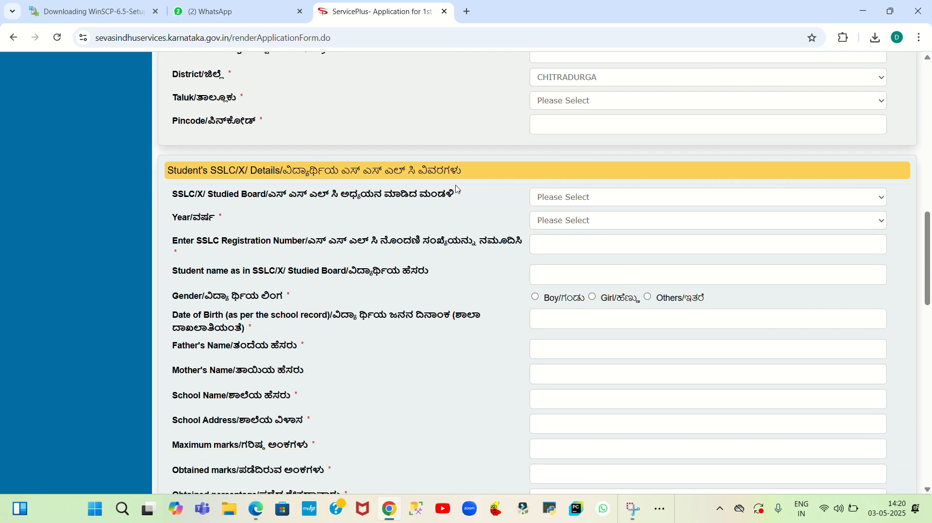
{"action": "left_click", "coordinate": [559, 199]}
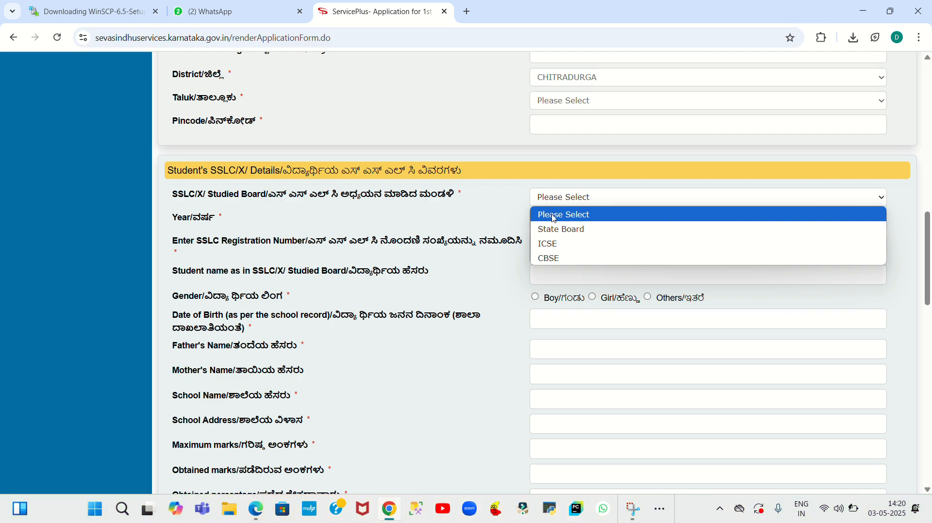
{"action": "left_click", "coordinate": [514, 228]}
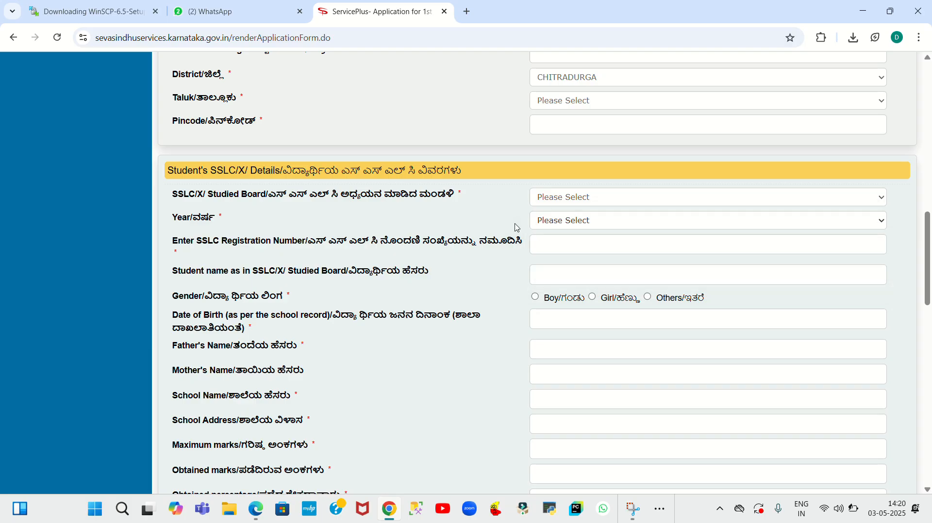
{"action": "left_click", "coordinate": [580, 228]}
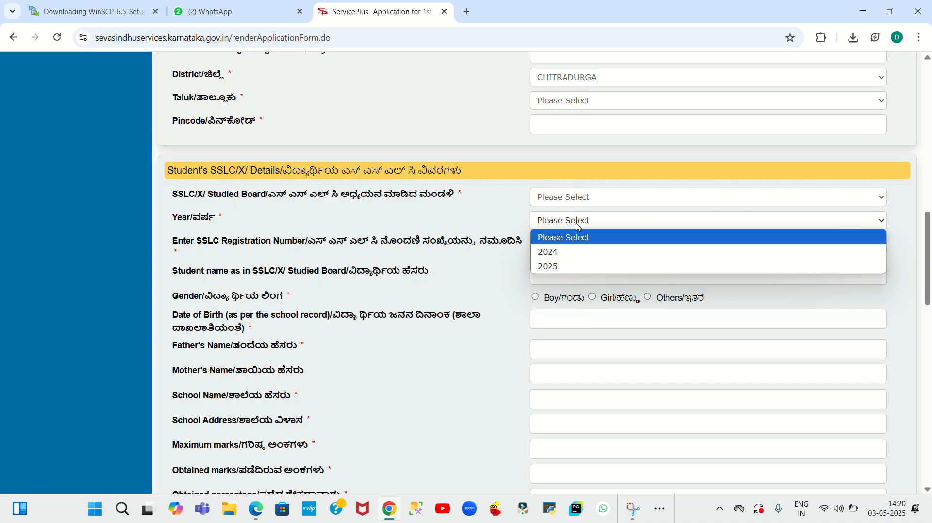
{"action": "left_click", "coordinate": [483, 253]}
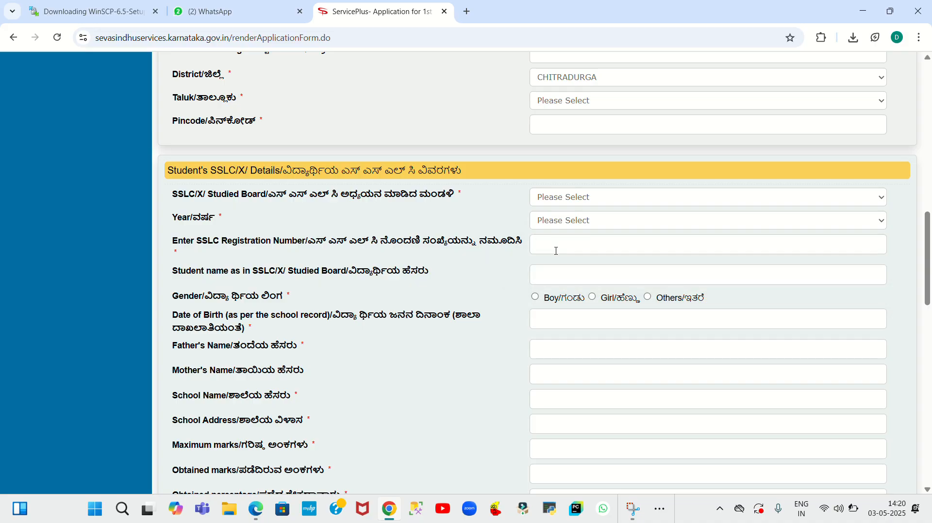
Step: Examine the remaining SSLC/X detail fields and the residential or non-residential college preference section
{"action": "left_click", "coordinate": [550, 283]}
{"action": "left_click", "coordinate": [542, 421]}
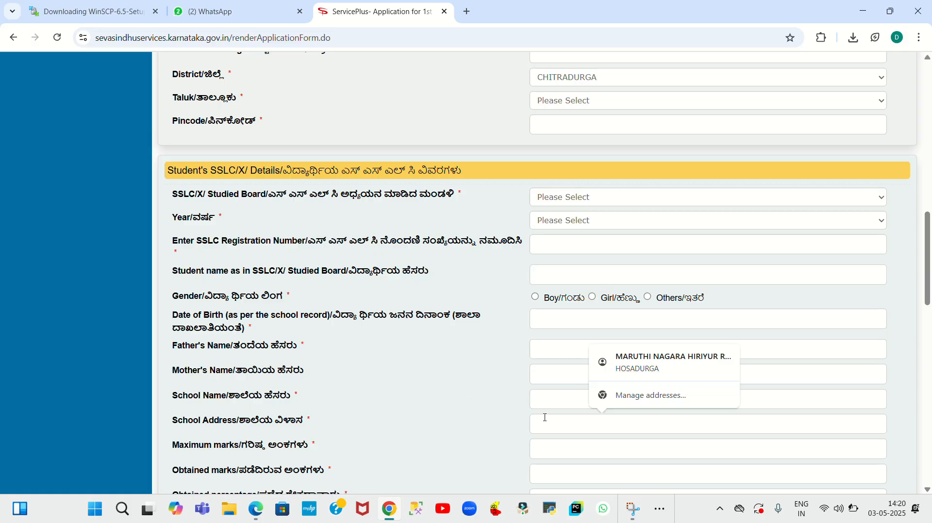
{"action": "left_click", "coordinate": [373, 432]}
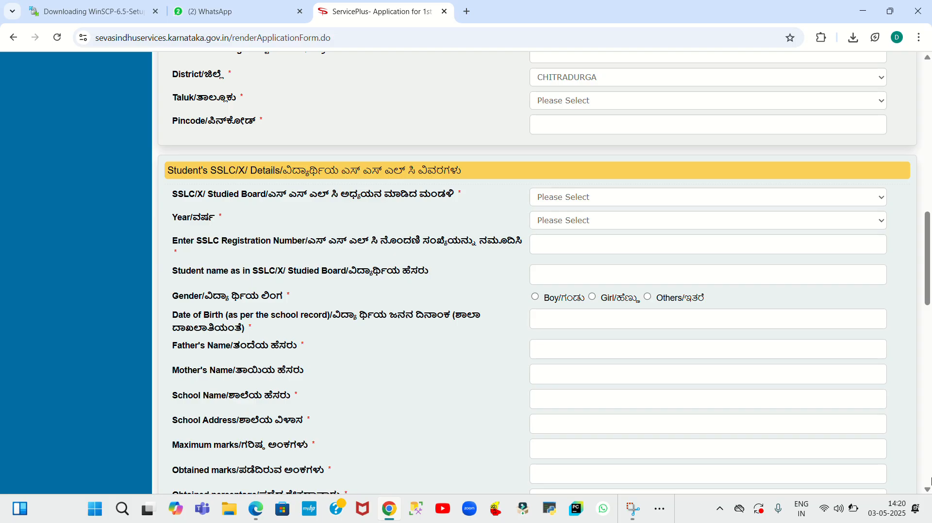
{"action": "left_click", "coordinate": [927, 491]}
{"action": "left_click", "coordinate": [927, 491]}
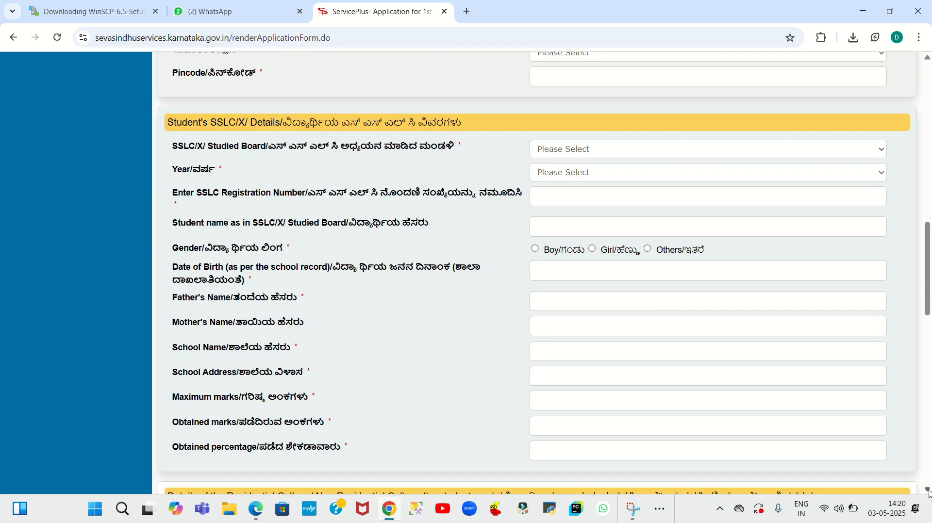
{"action": "left_click", "coordinate": [927, 491]}
{"action": "left_click", "coordinate": [927, 491]}
{"action": "left_click", "coordinate": [927, 491]}
{"action": "left_click", "coordinate": [927, 490]}
{"action": "left_click", "coordinate": [927, 491]}
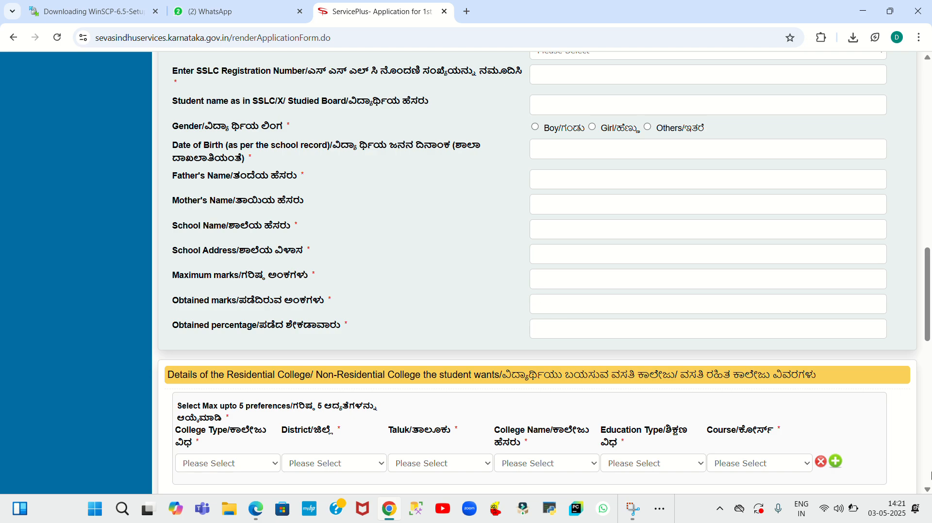
{"action": "scroll", "coordinate": [928, 492], "scroll_direction": "down", "scroll_amount": 3}
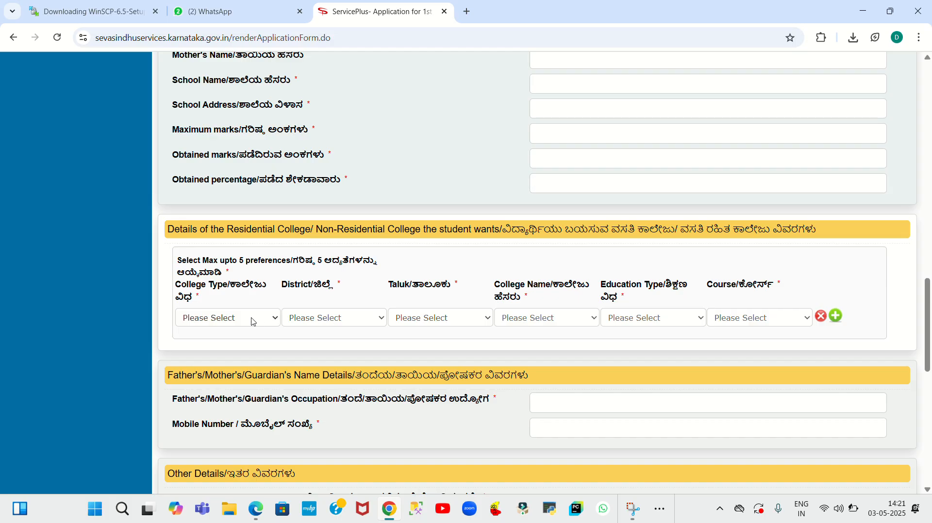
Step: View the college type, district, education type and course options in the first college preference row
{"action": "left_click", "coordinate": [244, 319]}
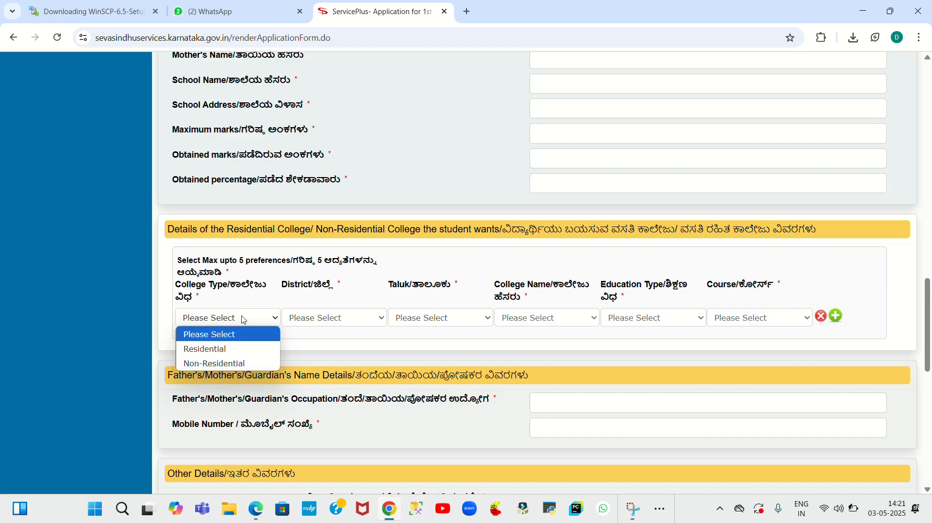
{"action": "left_click", "coordinate": [334, 318]}
{"action": "left_click", "coordinate": [342, 319]}
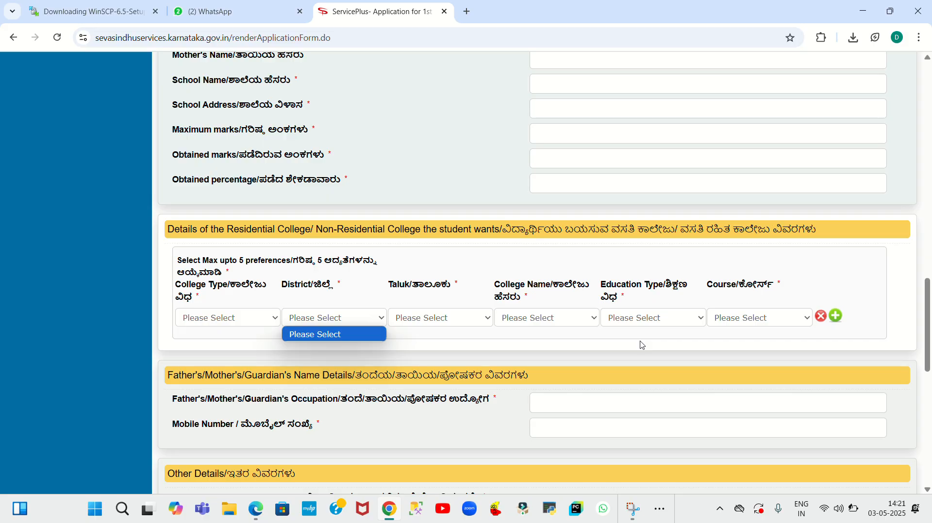
{"action": "left_click", "coordinate": [661, 321]}
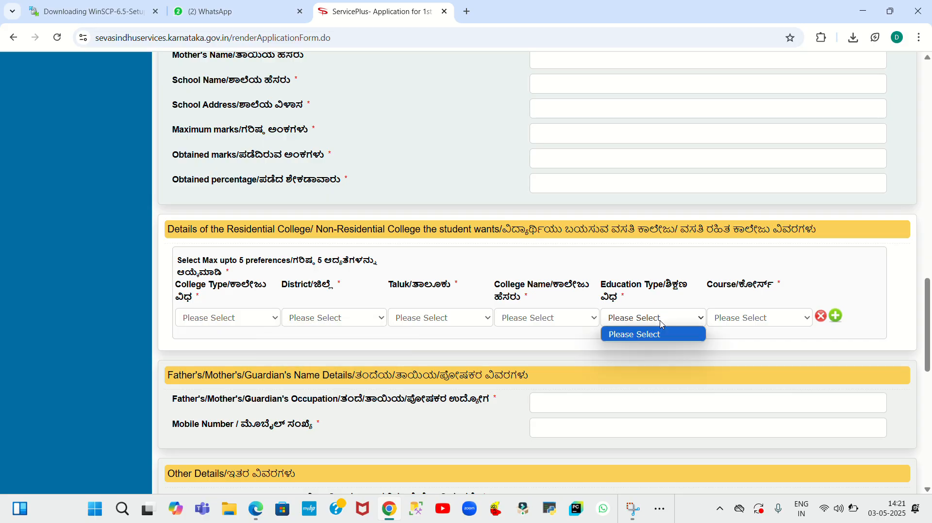
{"action": "left_click", "coordinate": [754, 320]}
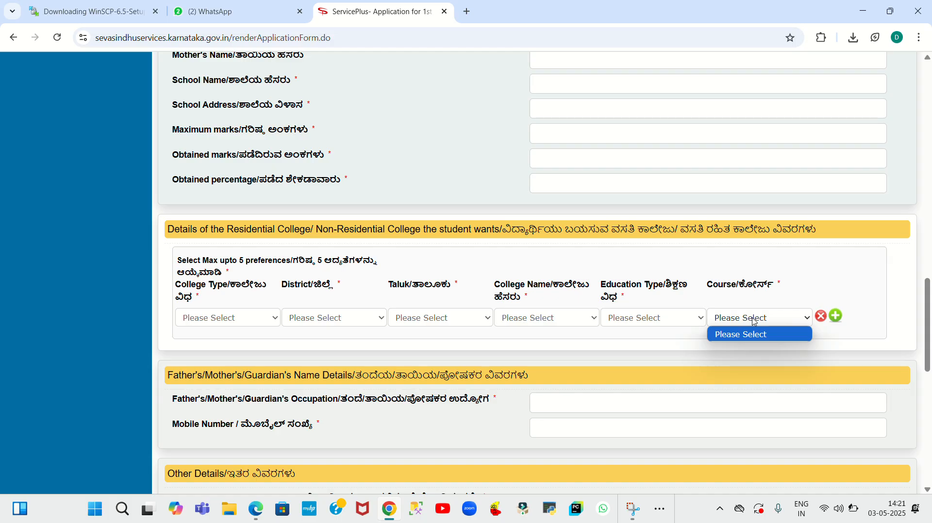
Step: Set the college type to Residential and the district to Chitradurga in the first college preference row
{"action": "left_click", "coordinate": [218, 320]}
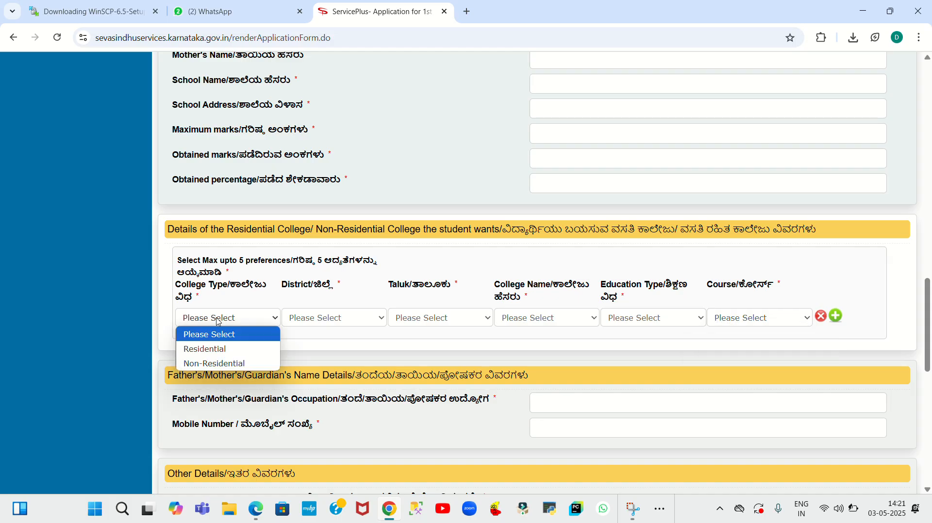
{"action": "left_click", "coordinate": [205, 349]}
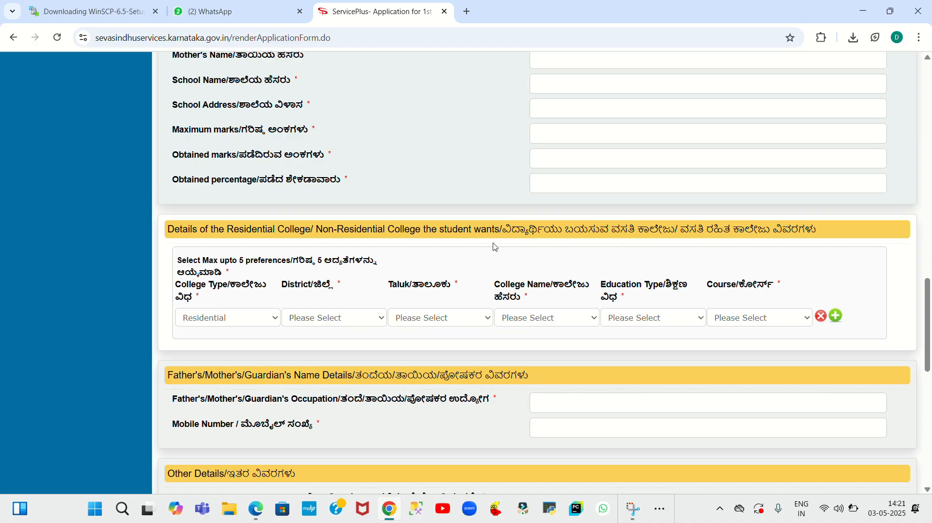
{"action": "left_click", "coordinate": [334, 323]}
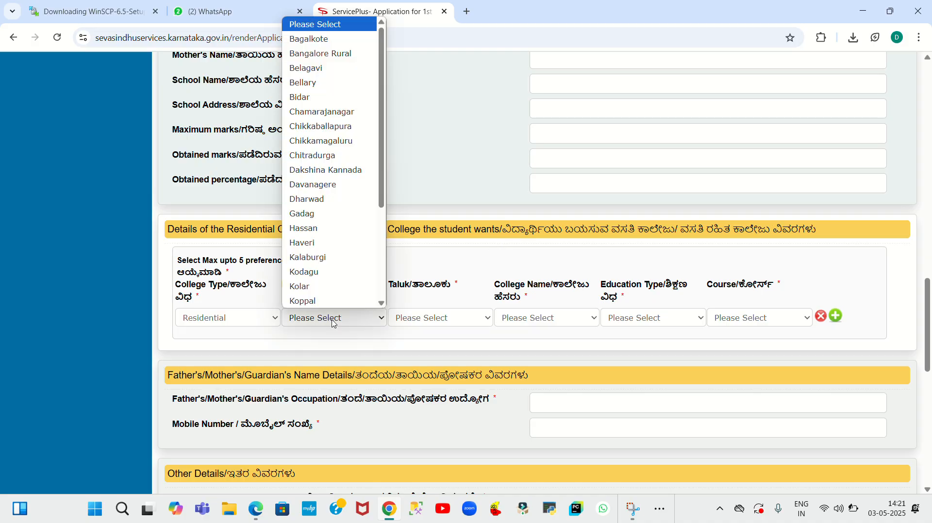
{"action": "left_click", "coordinate": [334, 323]}
{"action": "left_click", "coordinate": [333, 319]}
{"action": "scroll", "coordinate": [322, 228], "scroll_direction": "down", "scroll_amount": 1}
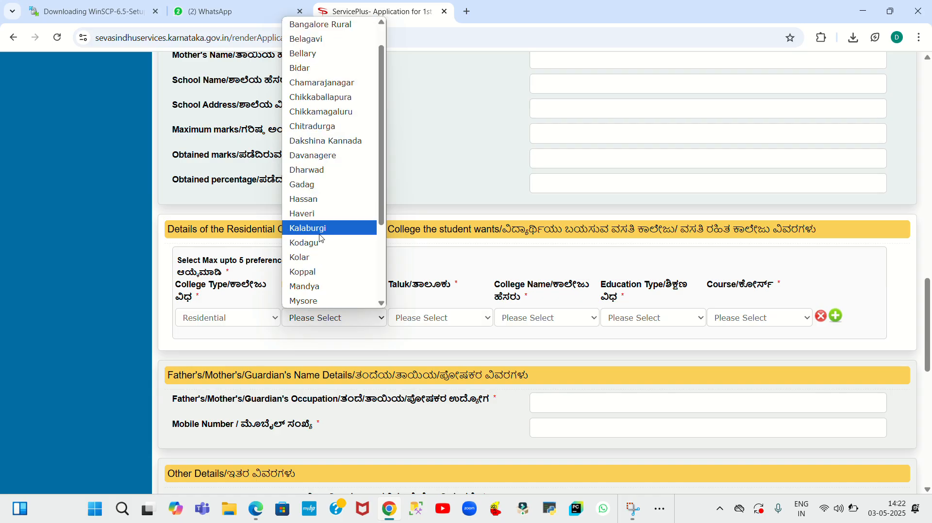
{"action": "left_click", "coordinate": [300, 127]}
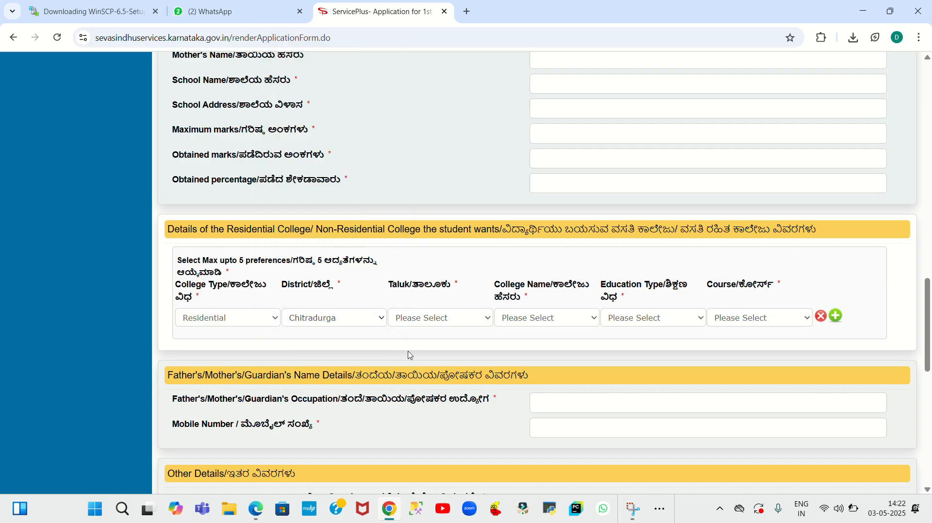
Step: Set the preference's taluk to Chitradurga and its college to the Minority Morarji Desai Residential PU College at Kunchiganahal
{"action": "left_click", "coordinate": [449, 316]}
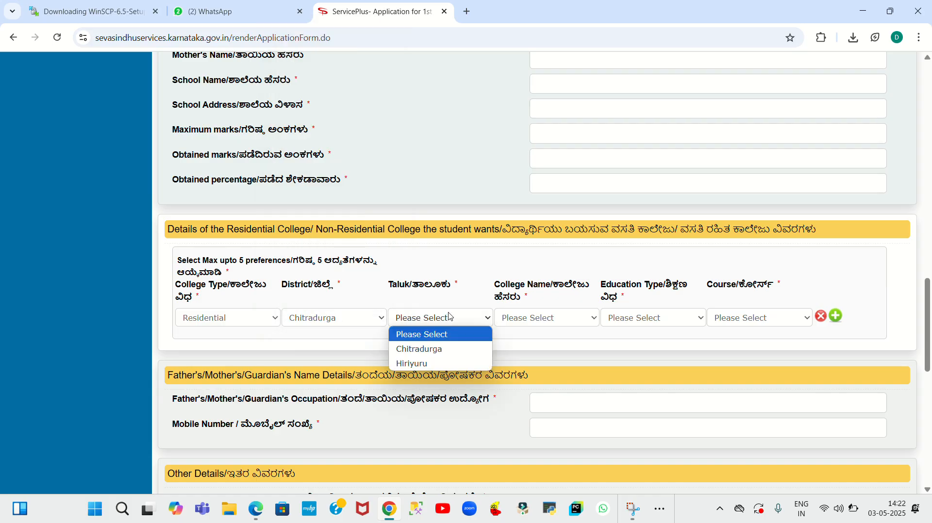
{"action": "left_click", "coordinate": [447, 349]}
{"action": "left_click", "coordinate": [548, 319]}
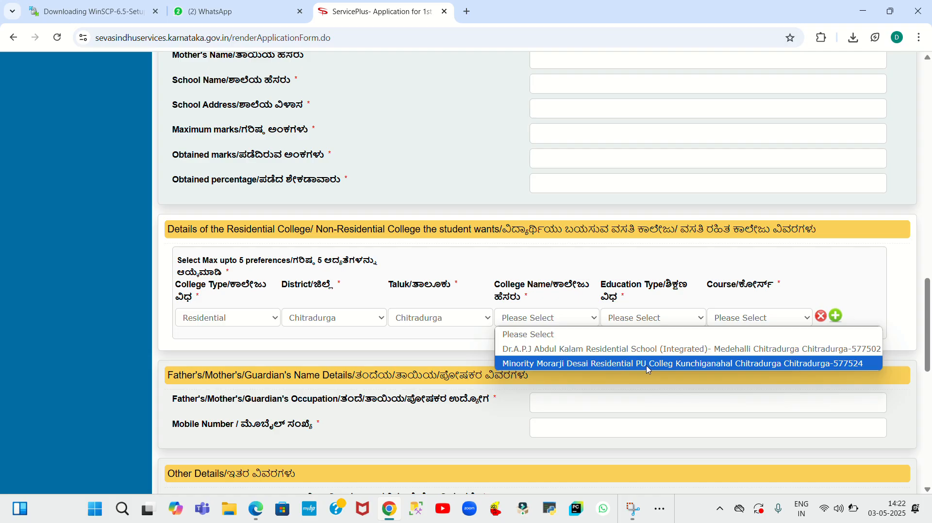
{"action": "left_click", "coordinate": [604, 369]}
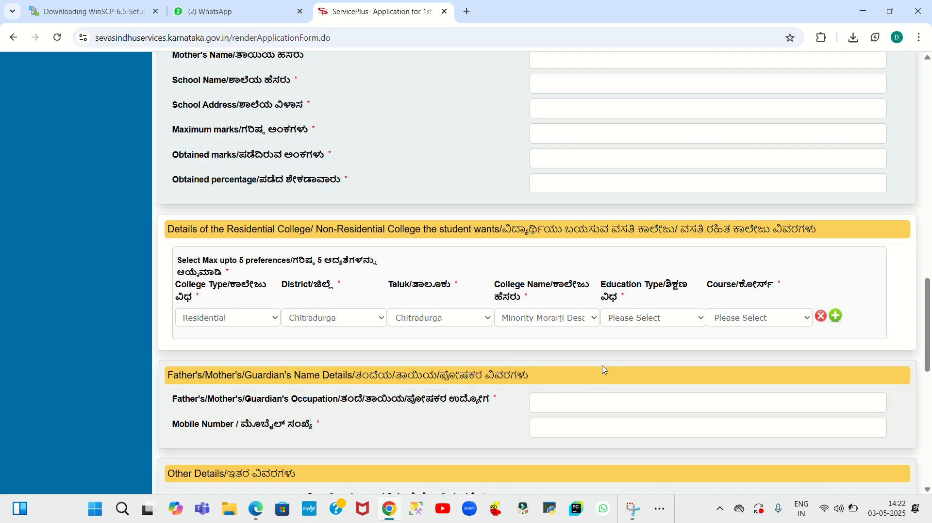
Step: Set the preference's education type to GIRLS and look through the other available districts
{"action": "left_click", "coordinate": [650, 317]}
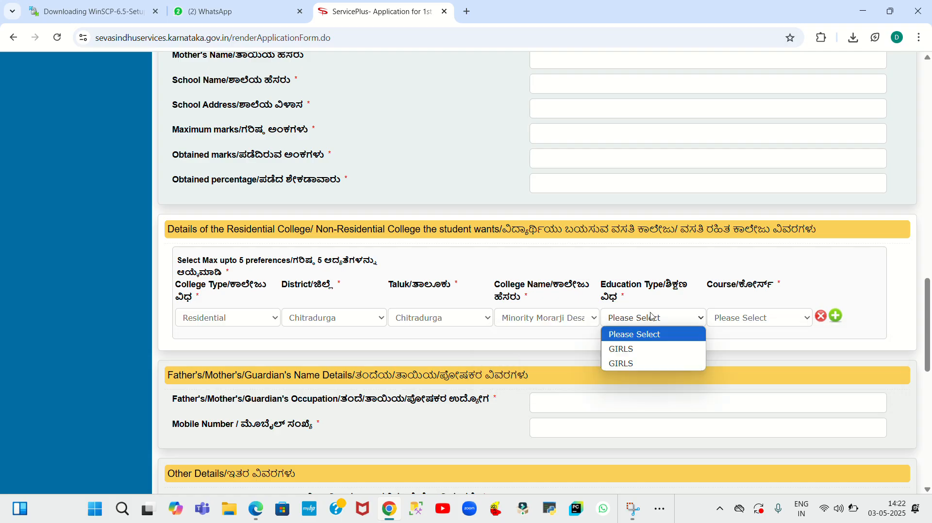
{"action": "left_click", "coordinate": [635, 349]}
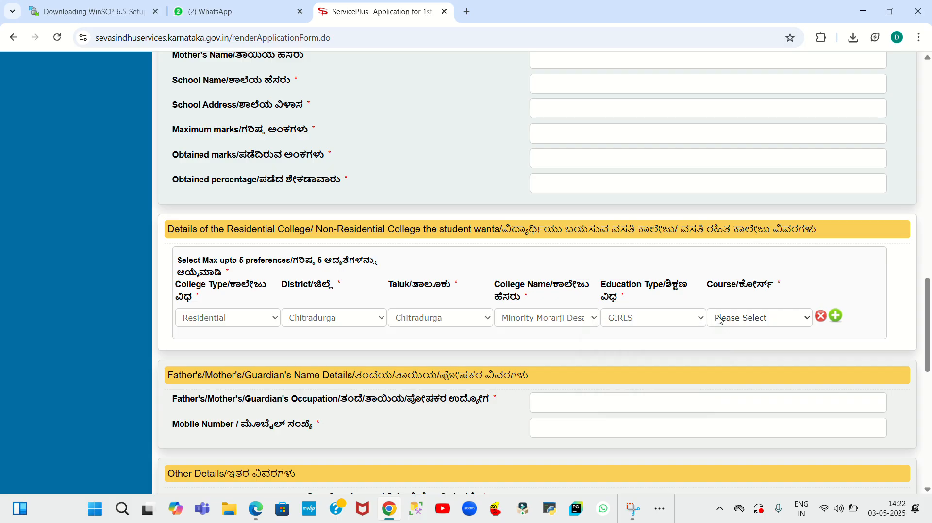
{"action": "left_click", "coordinate": [677, 321]}
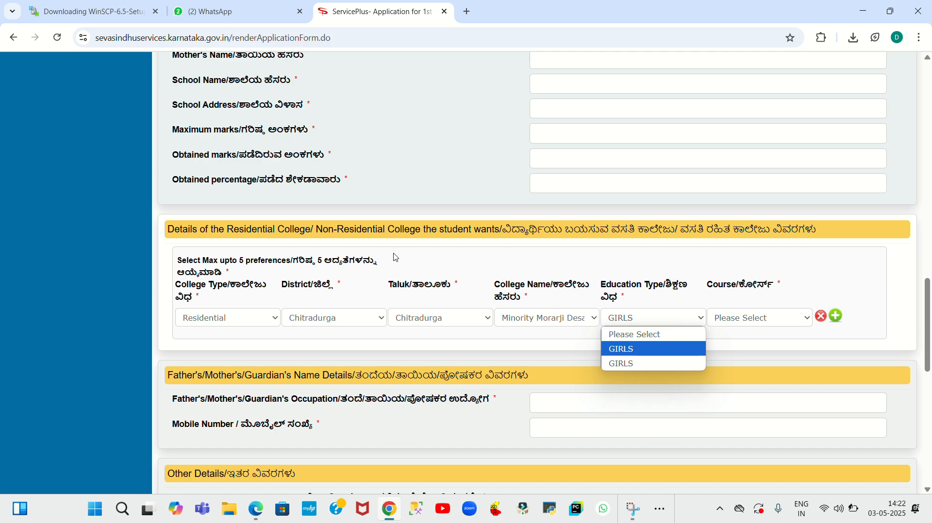
{"action": "left_click", "coordinate": [296, 323]}
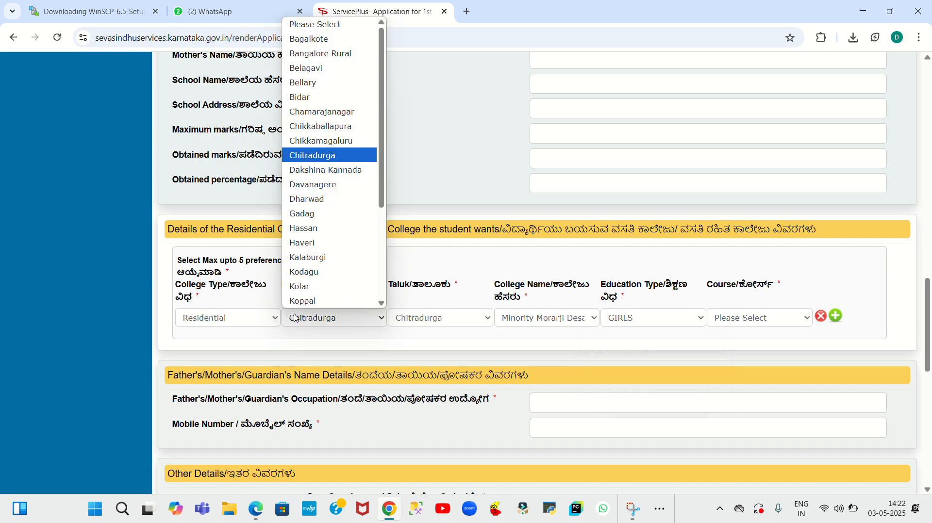
{"action": "scroll", "coordinate": [311, 241], "scroll_direction": "down", "scroll_amount": 1}
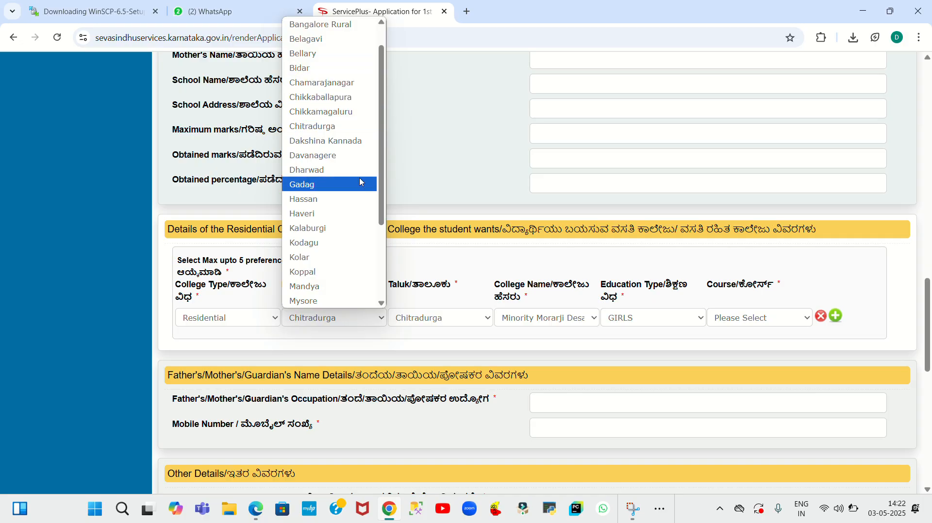
{"action": "left_click", "coordinate": [403, 22]}
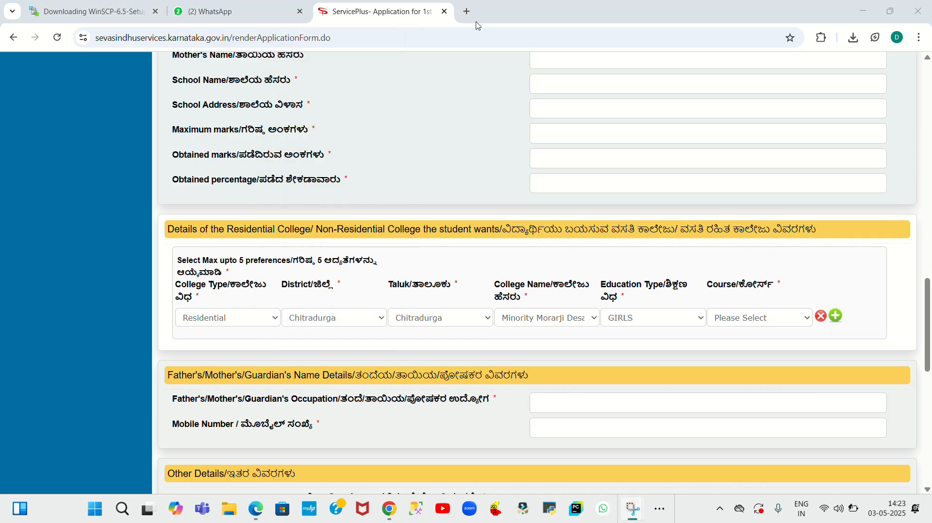
Step: Change the college preference to Hassan district, Holenarasipura taluk and Minority Morarji Desai Residential School (Integrated)
{"action": "left_click", "coordinate": [310, 319]}
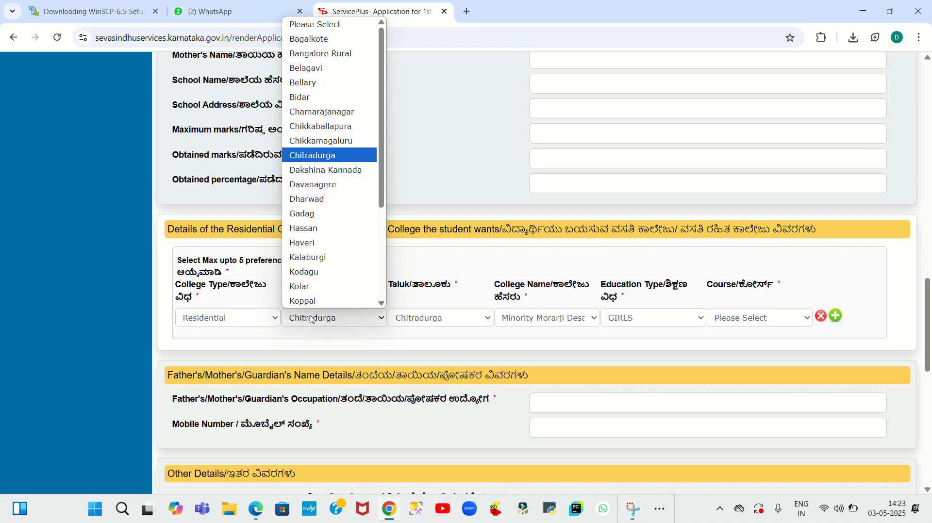
{"action": "left_click", "coordinate": [332, 233]}
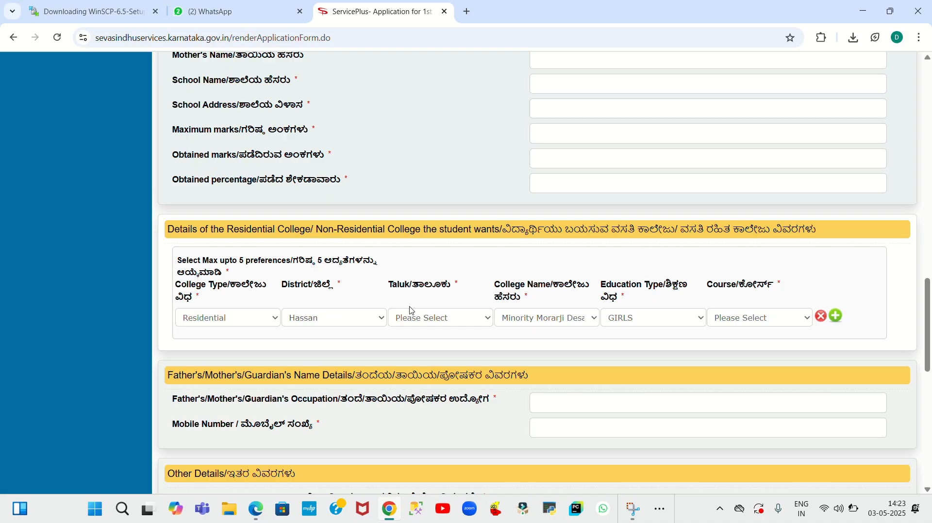
{"action": "left_click", "coordinate": [422, 321]}
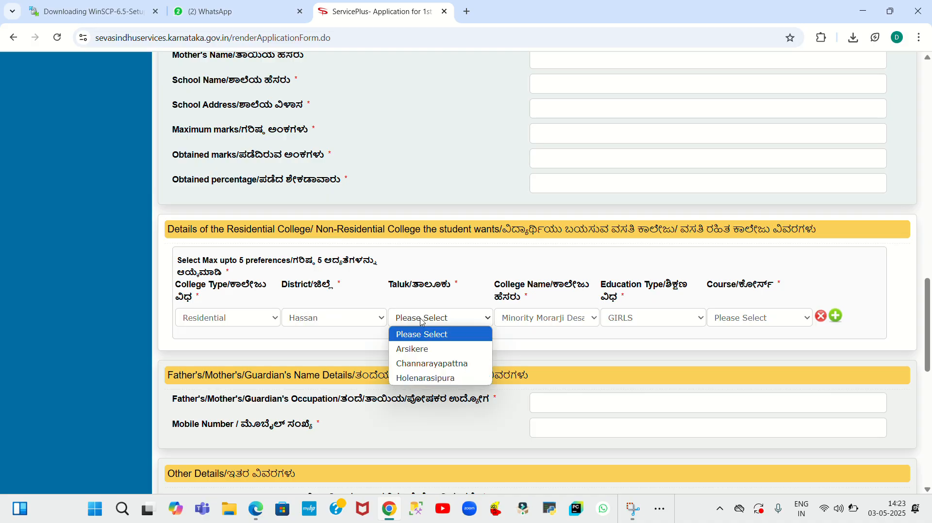
{"action": "left_click", "coordinate": [426, 378]}
{"action": "left_click", "coordinate": [546, 319]}
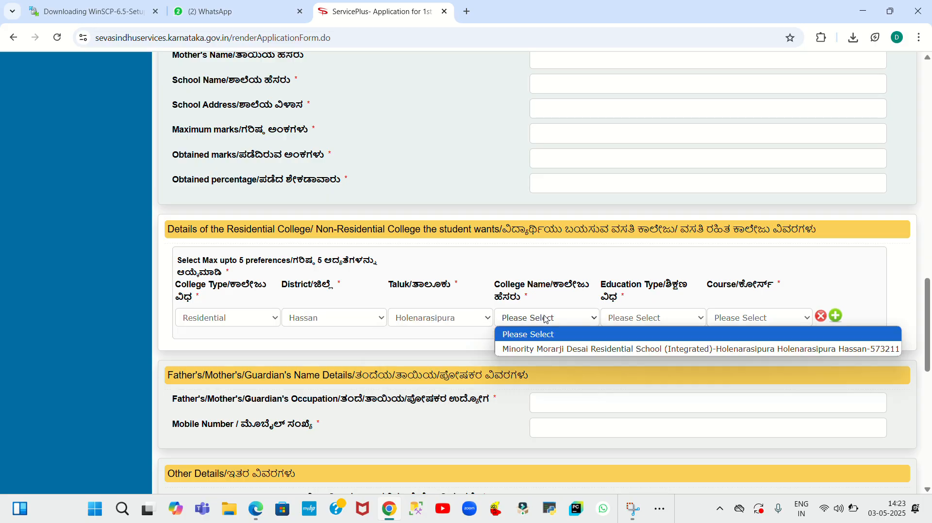
{"action": "left_click", "coordinate": [564, 350]}
Step: View the education type options, dismiss the low battery notice, and set the preference's course to Science (PCMB)
{"action": "left_click", "coordinate": [652, 317]}
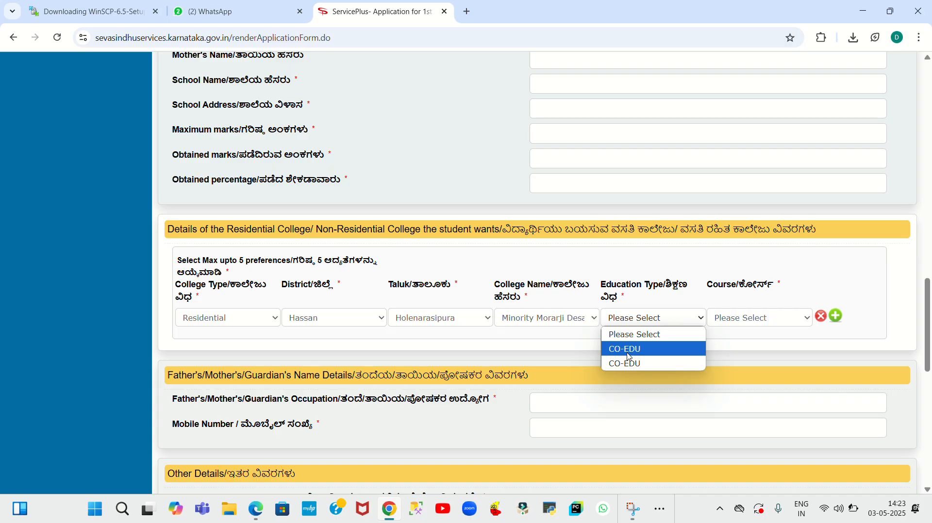
{"action": "left_click", "coordinate": [738, 320]}
{"action": "left_click", "coordinate": [739, 322]}
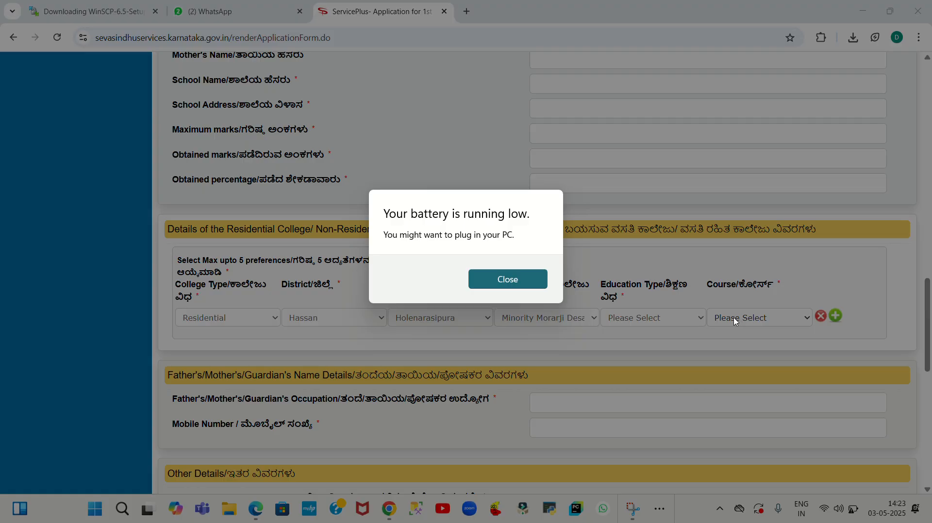
{"action": "left_click", "coordinate": [523, 279]}
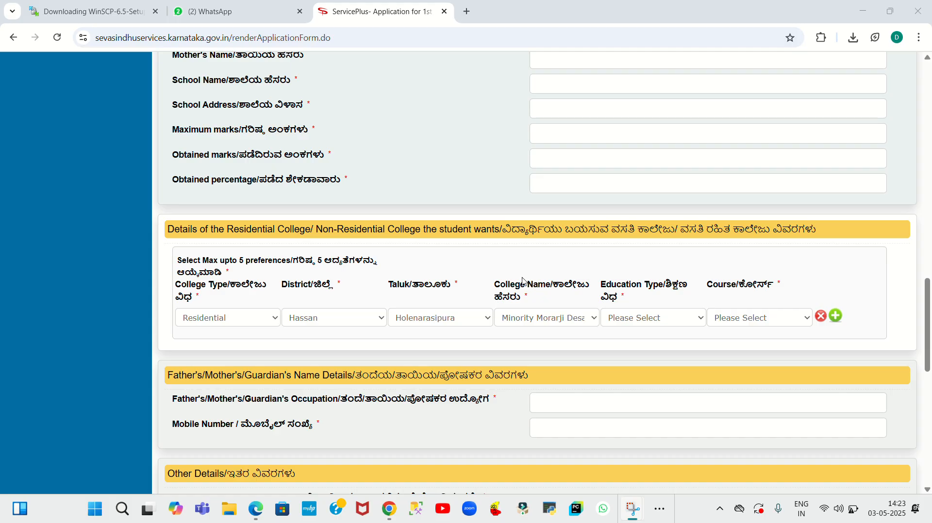
{"action": "left_click", "coordinate": [742, 321]}
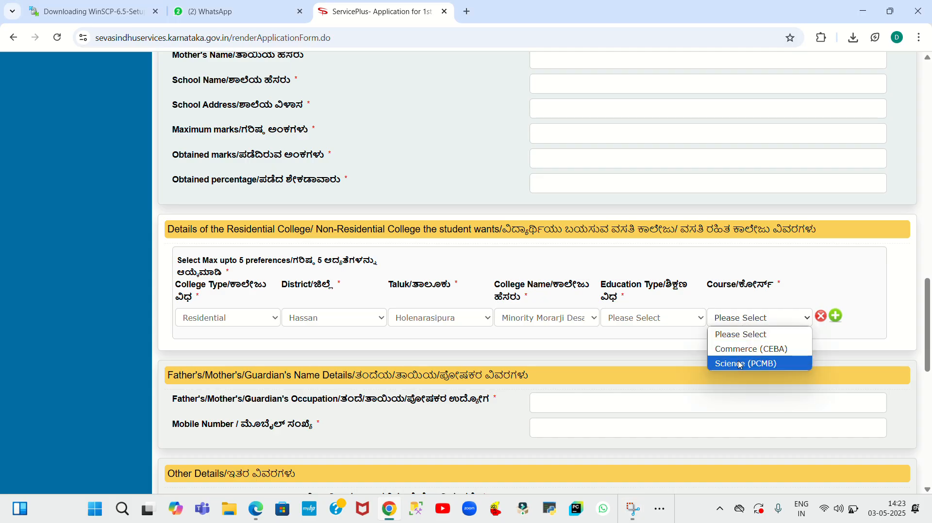
{"action": "left_click", "coordinate": [739, 365]}
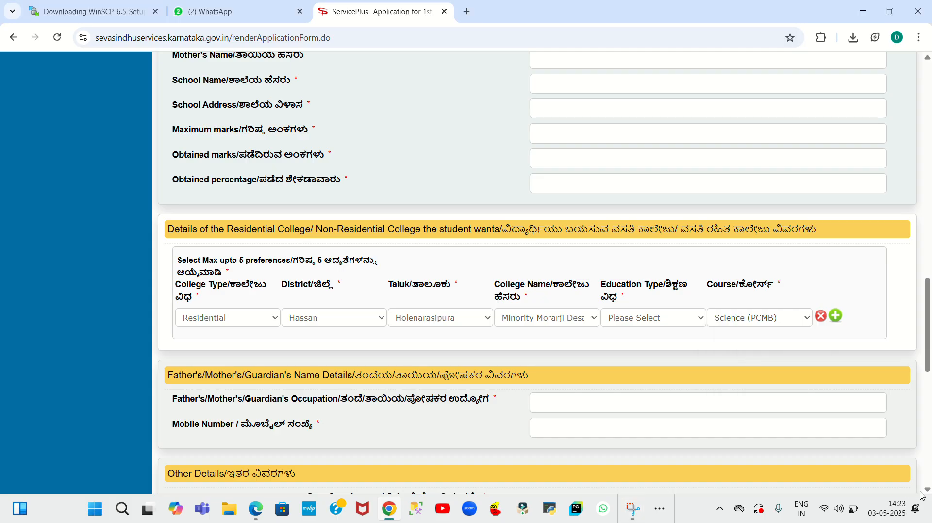
Step: Examine the parent or guardian's occupation and mobile number fields
{"action": "scroll", "coordinate": [926, 491], "scroll_direction": "down", "scroll_amount": 2}
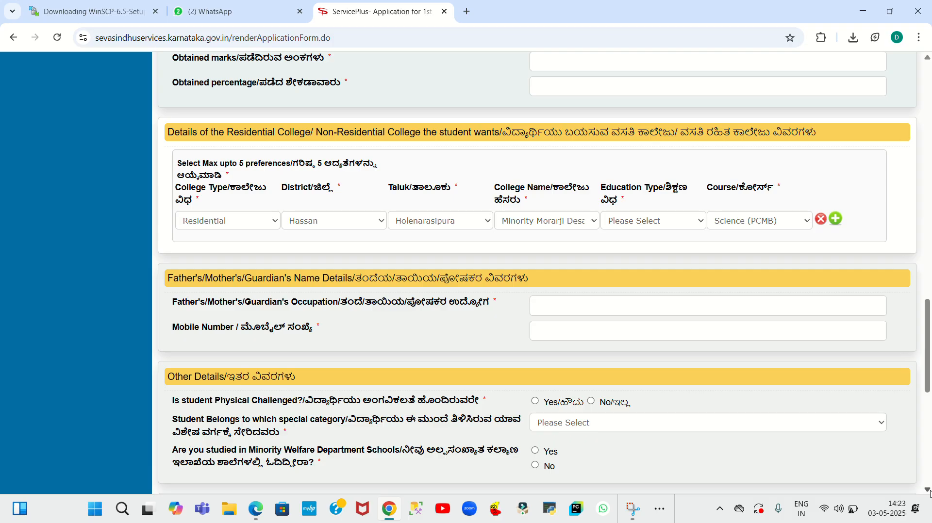
{"action": "left_click", "coordinate": [557, 312]}
{"action": "left_click", "coordinate": [563, 333]}
{"action": "left_click", "coordinate": [927, 492]}
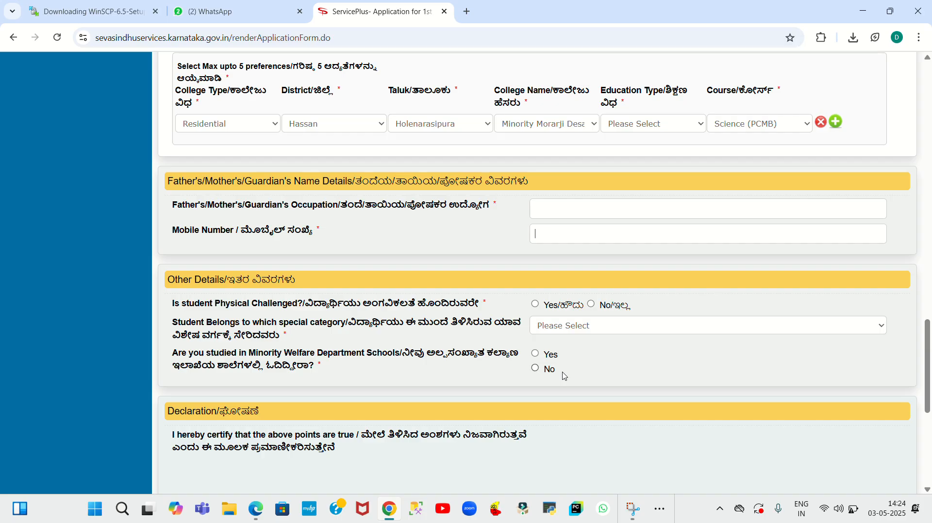
Step: Answer Yes to having studied in Minority Welfare Department Schools and view the school name options
{"action": "left_click", "coordinate": [535, 355]}
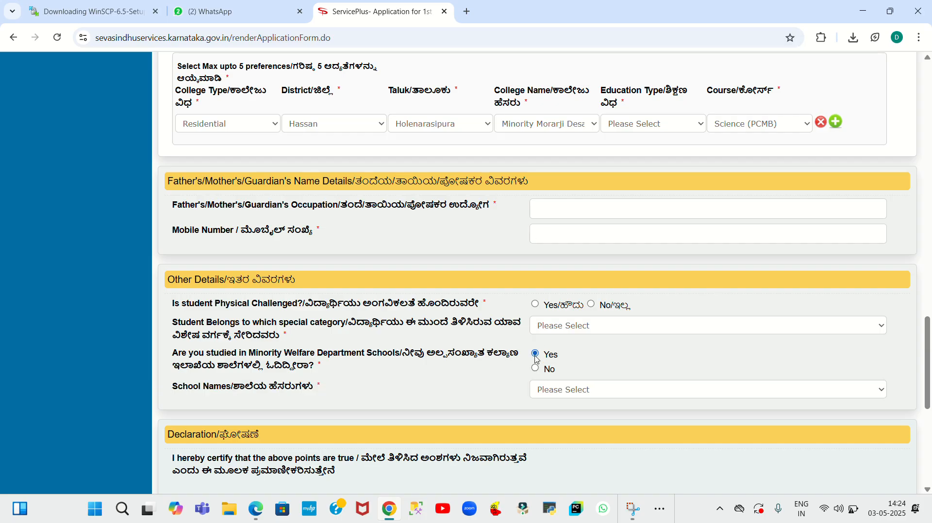
{"action": "left_click", "coordinate": [551, 393]}
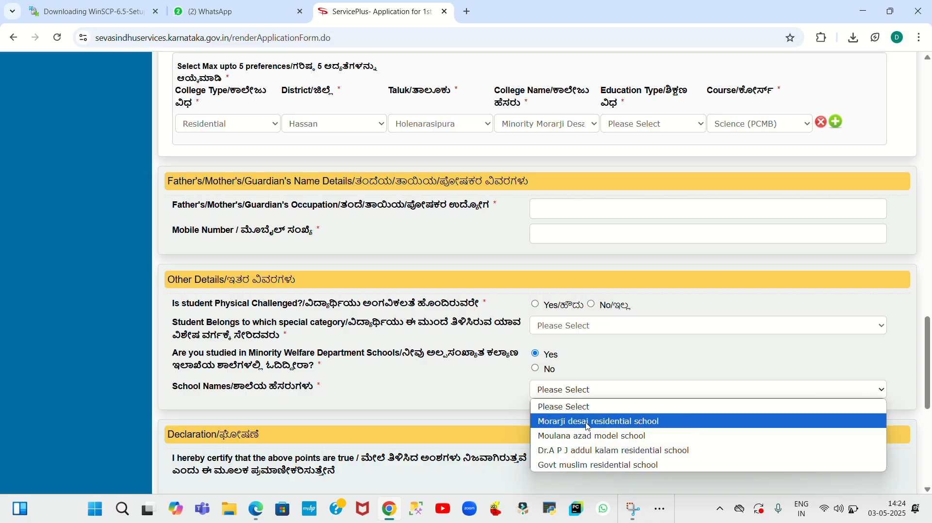
{"action": "left_click", "coordinate": [484, 383]}
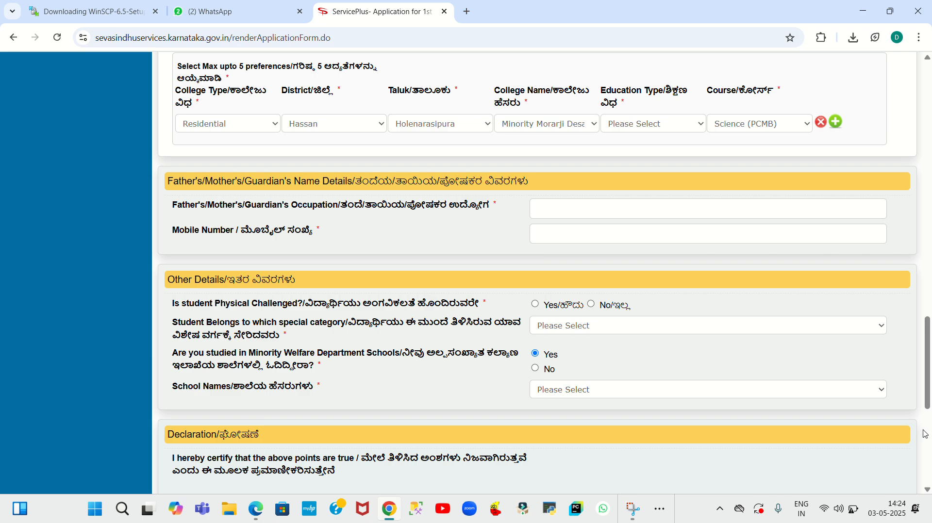
Step: Agree to the declaration that the above points are true and activate the word verification field
{"action": "scroll", "coordinate": [927, 494], "scroll_direction": "down", "scroll_amount": 3}
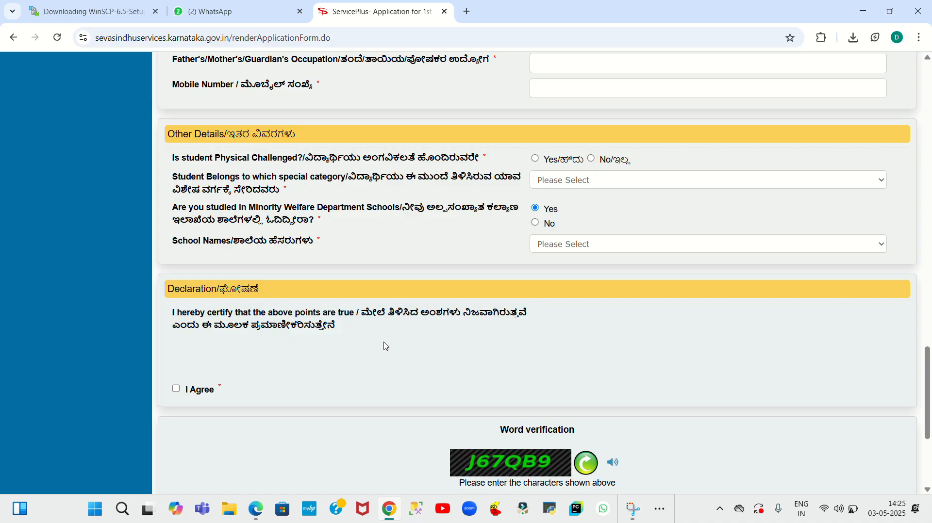
{"action": "left_click", "coordinate": [173, 389]}
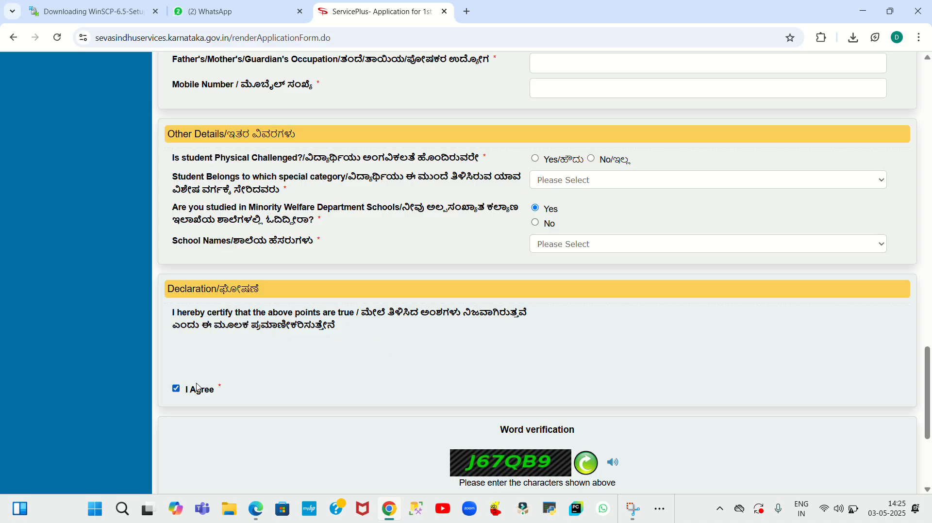
{"action": "left_click", "coordinate": [927, 466]}
{"action": "left_click", "coordinate": [541, 303]}
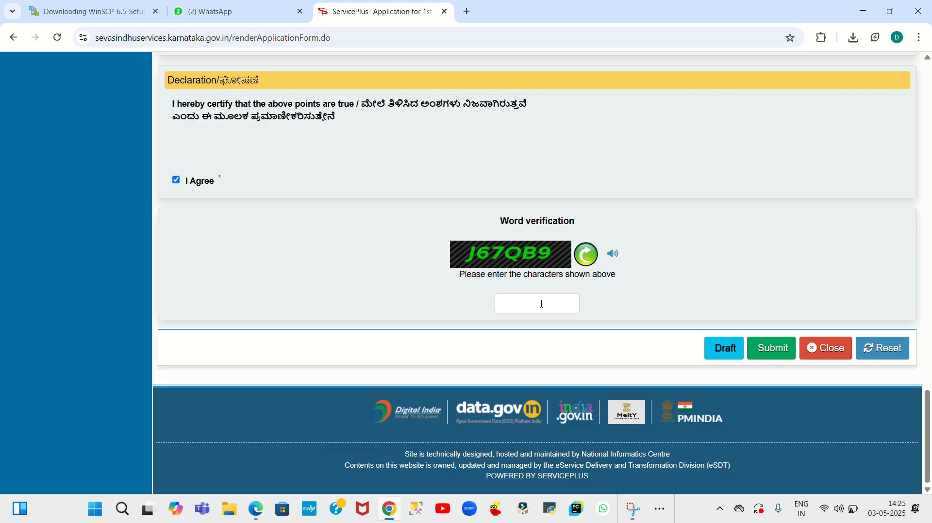
Step: Fill in the word verification field with the characters shown in the captcha image
{"action": "type", "text": "J67"}
{"action": "left_click", "coordinate": [482, 24]}
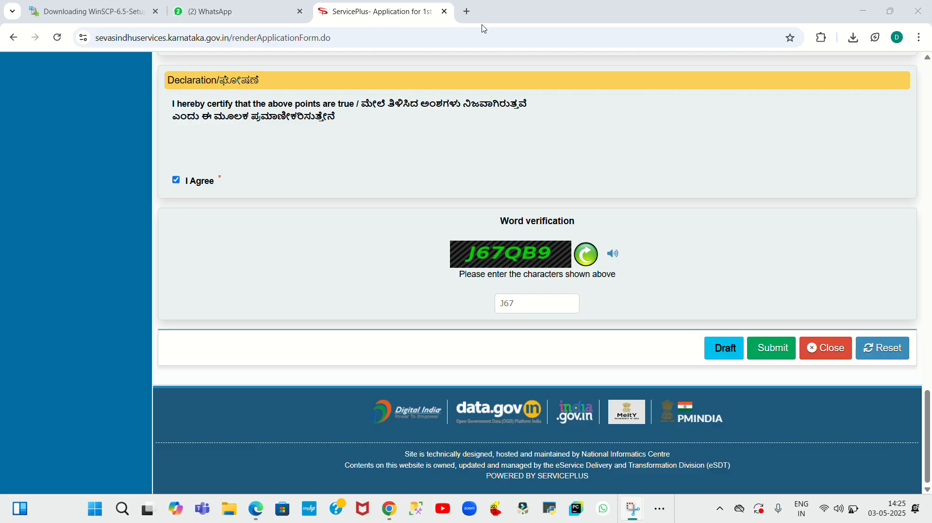
{"action": "left_click", "coordinate": [523, 304]}
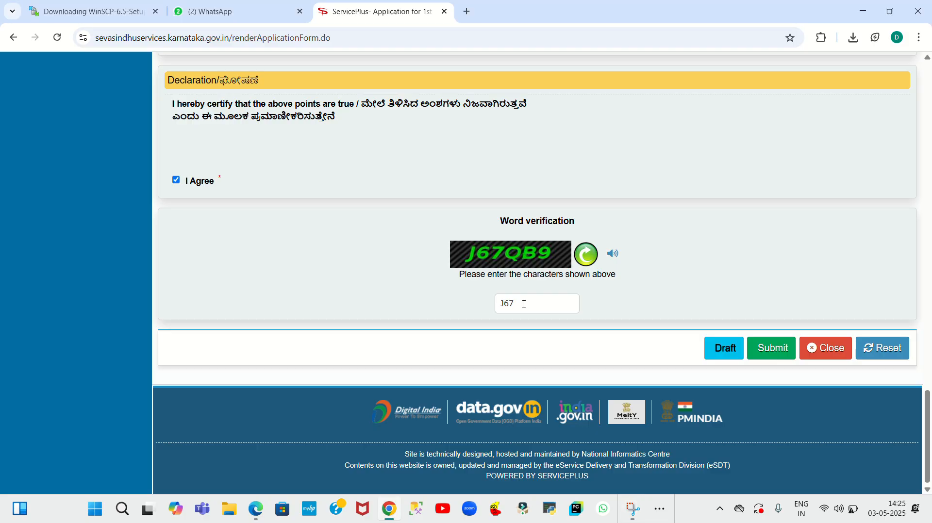
{"action": "type", "text": "QB9"}
{"action": "left_click", "coordinate": [489, 24]}
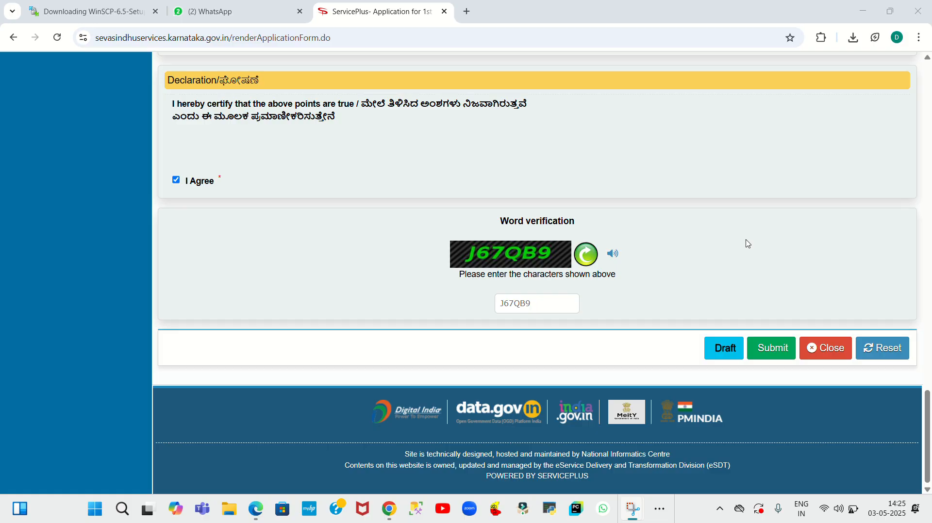
Step: Review the application form's student details, correspondence address and SSLC details sections
{"action": "left_click", "coordinate": [929, 141]}
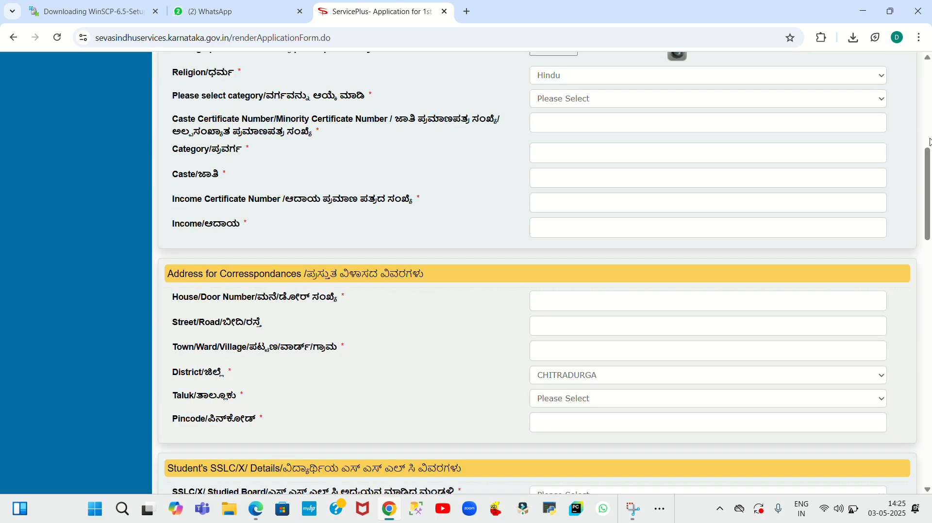
{"action": "left_click", "coordinate": [927, 111]}
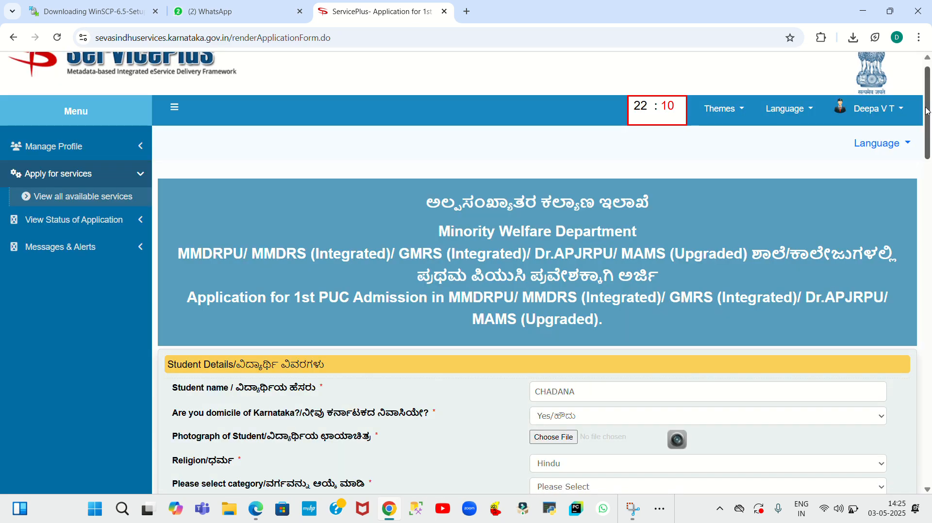
{"action": "left_click", "coordinate": [931, 242]}
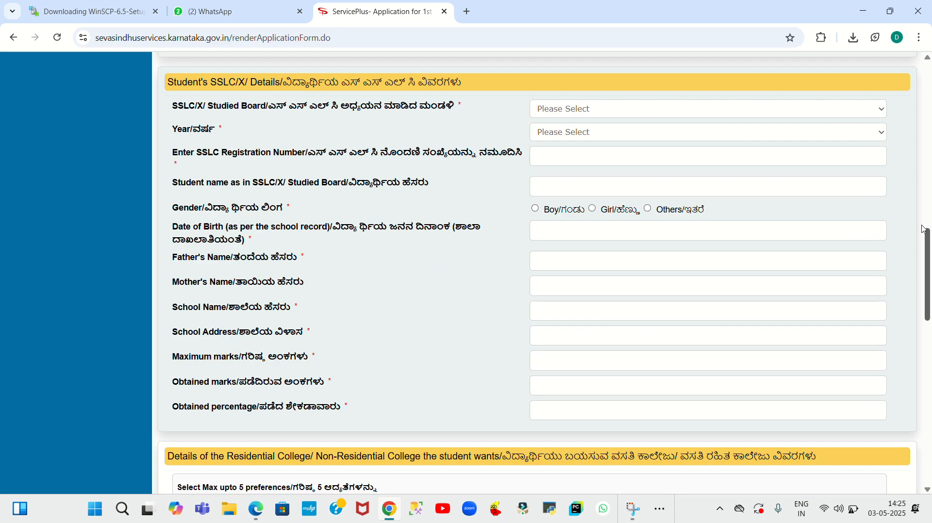